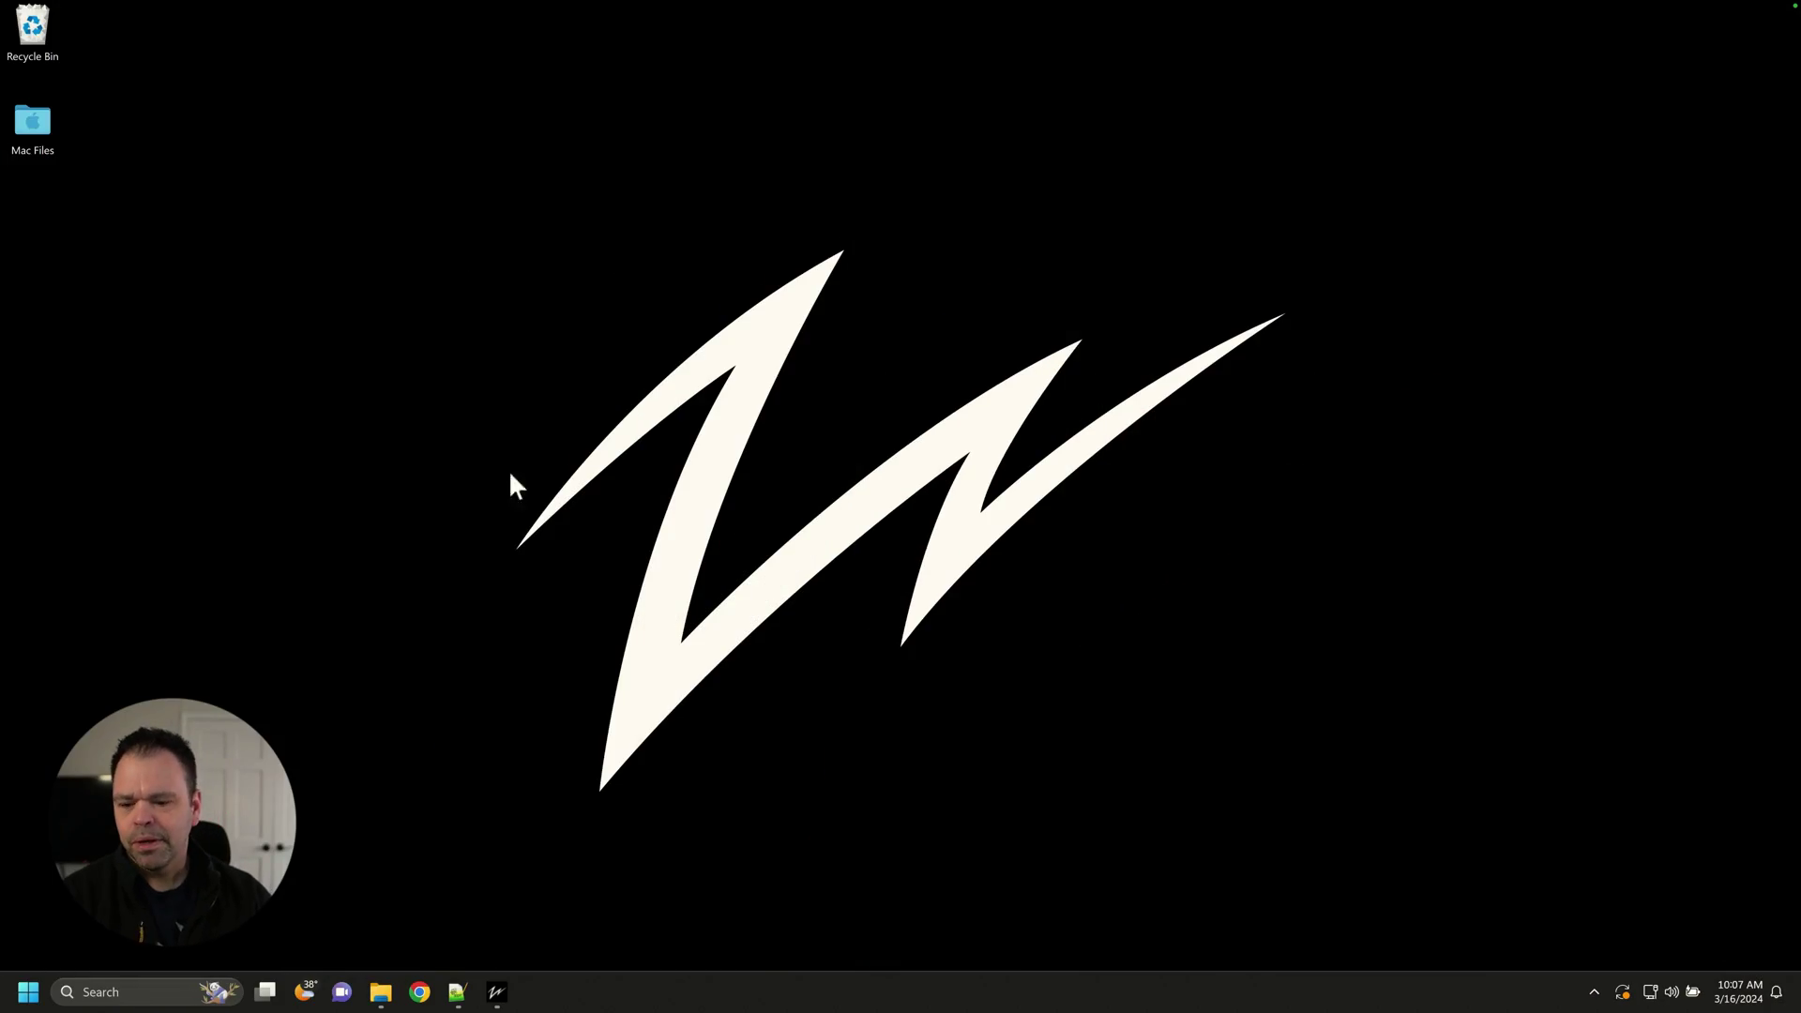
# Open the Bulk Blog Writer from ZimmWriter's main menu and bring up its Style Mimic window
pyautogui.click(497, 994)
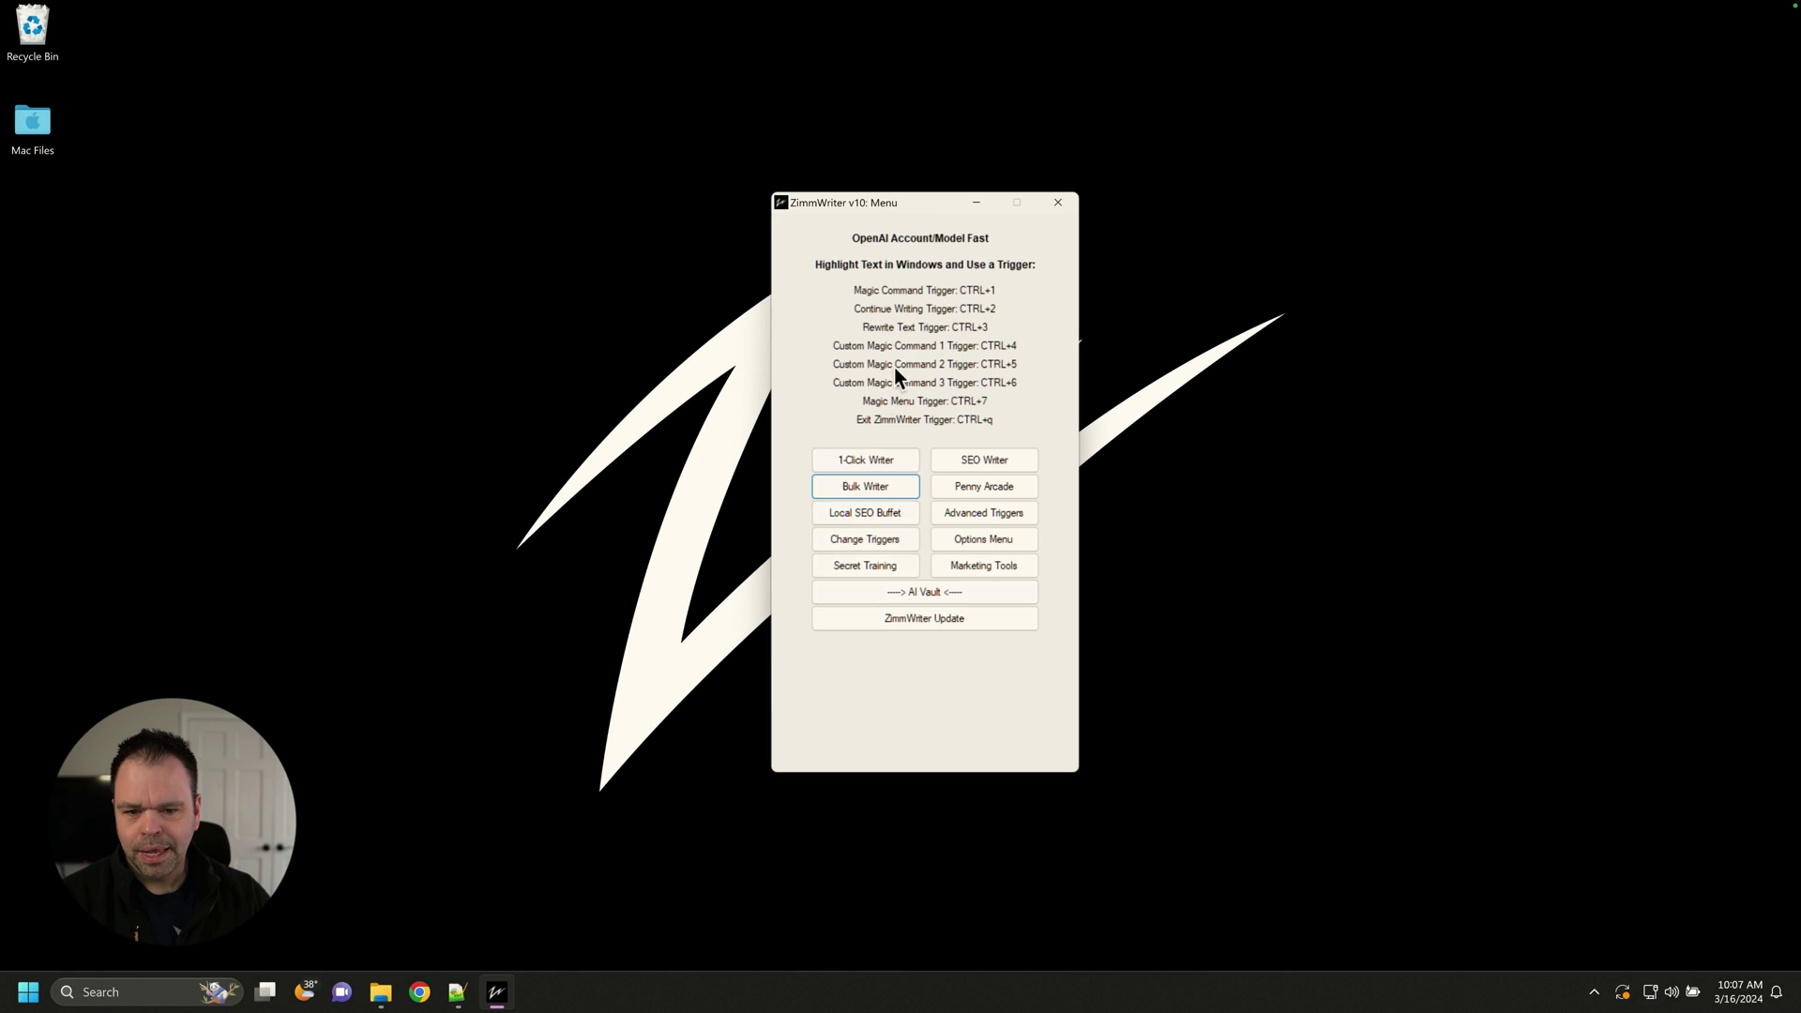
pyautogui.moveTo(921, 214); pyautogui.dragTo(909, 198)
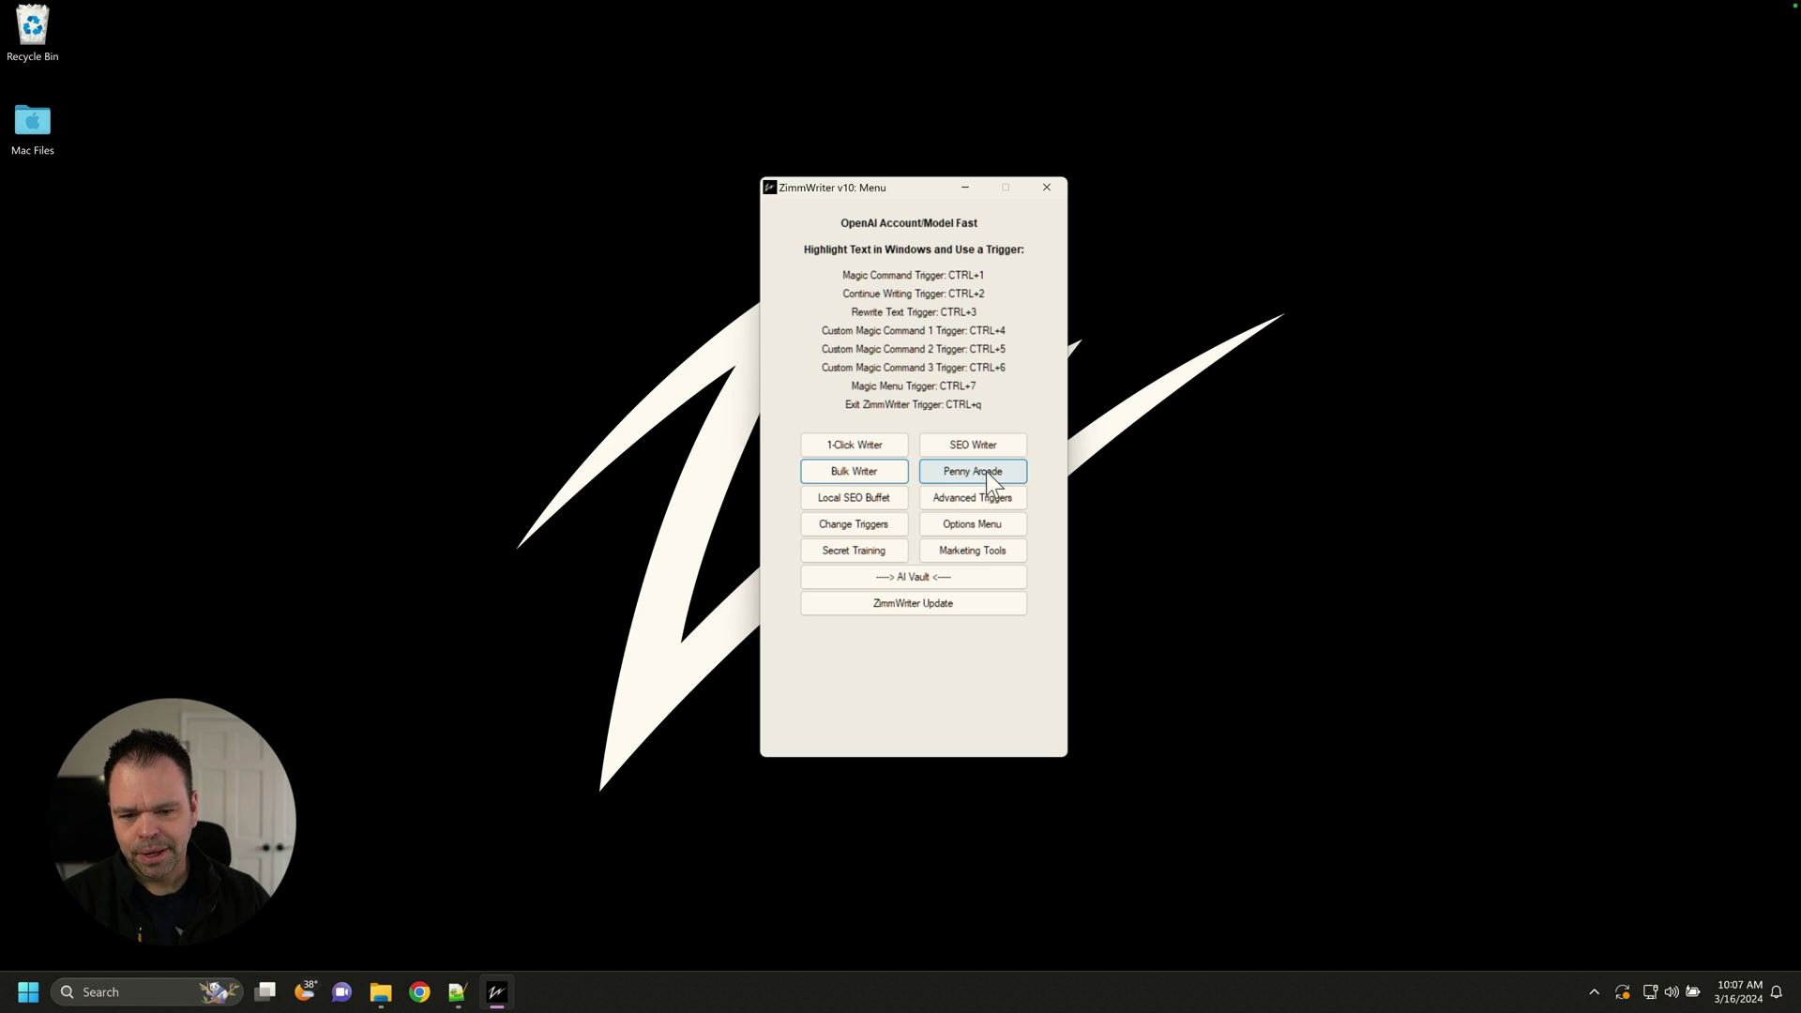
pyautogui.click(925, 574)
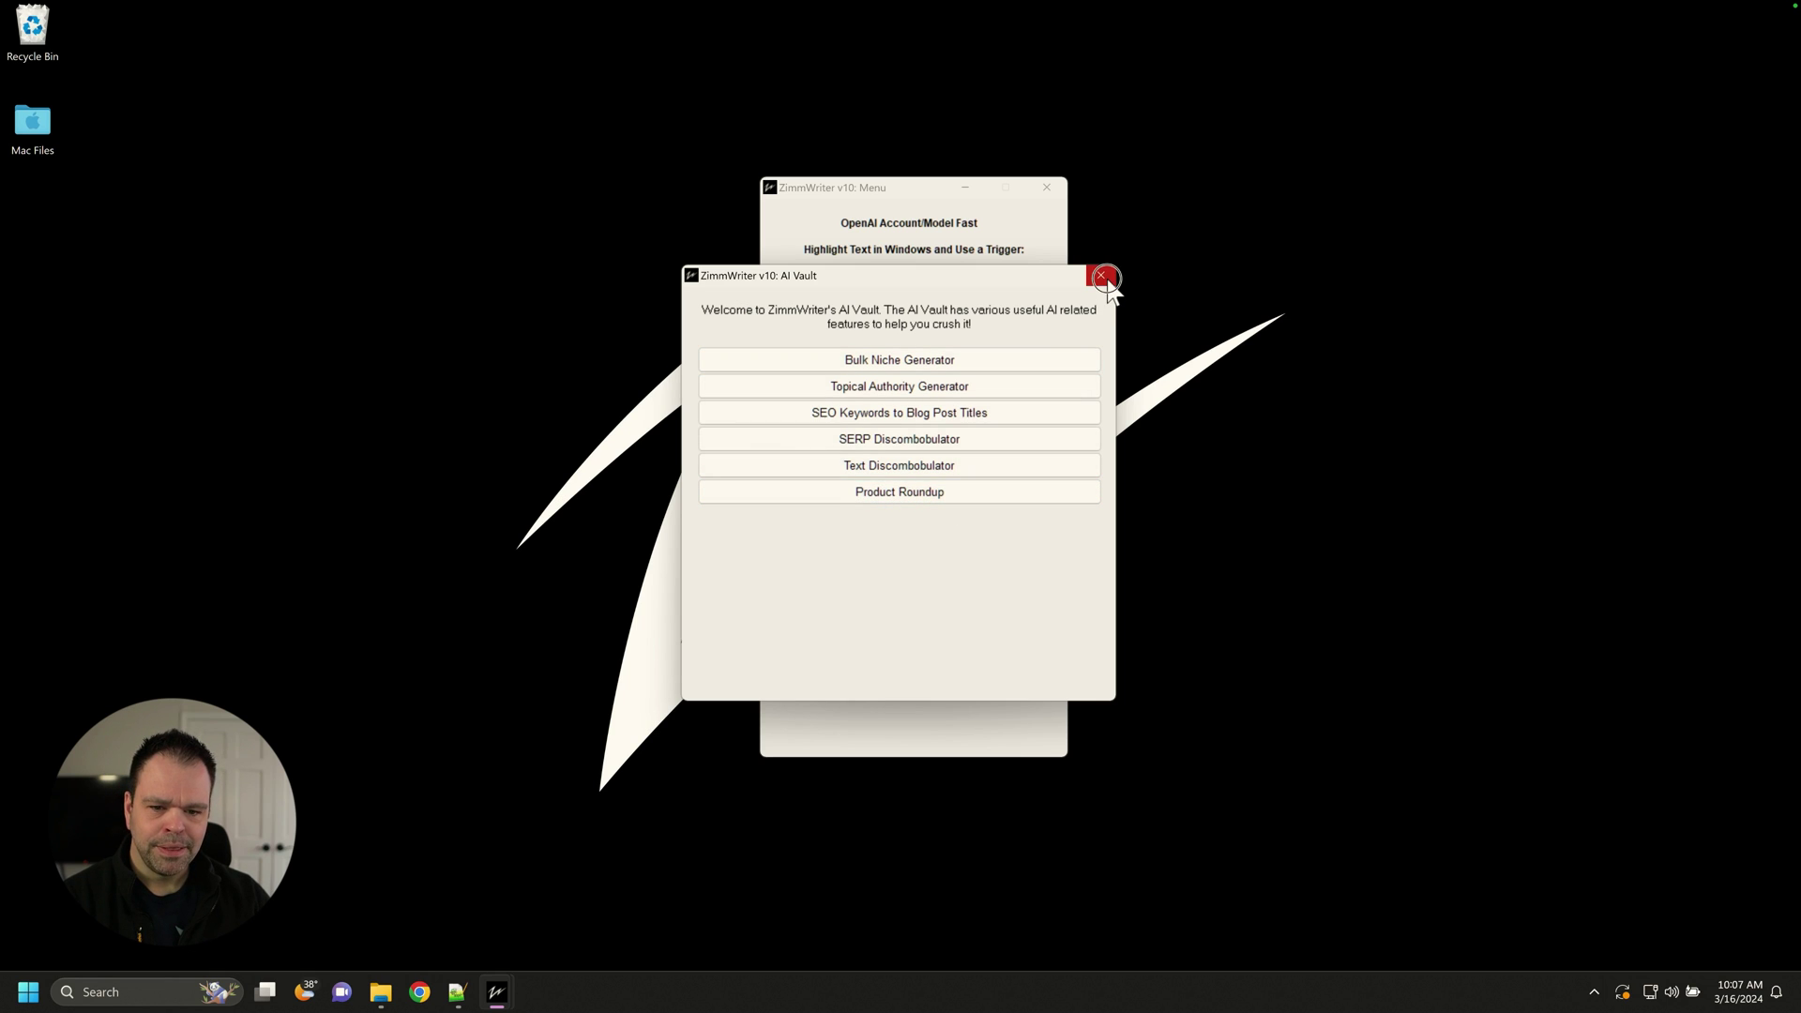
pyautogui.click(863, 473)
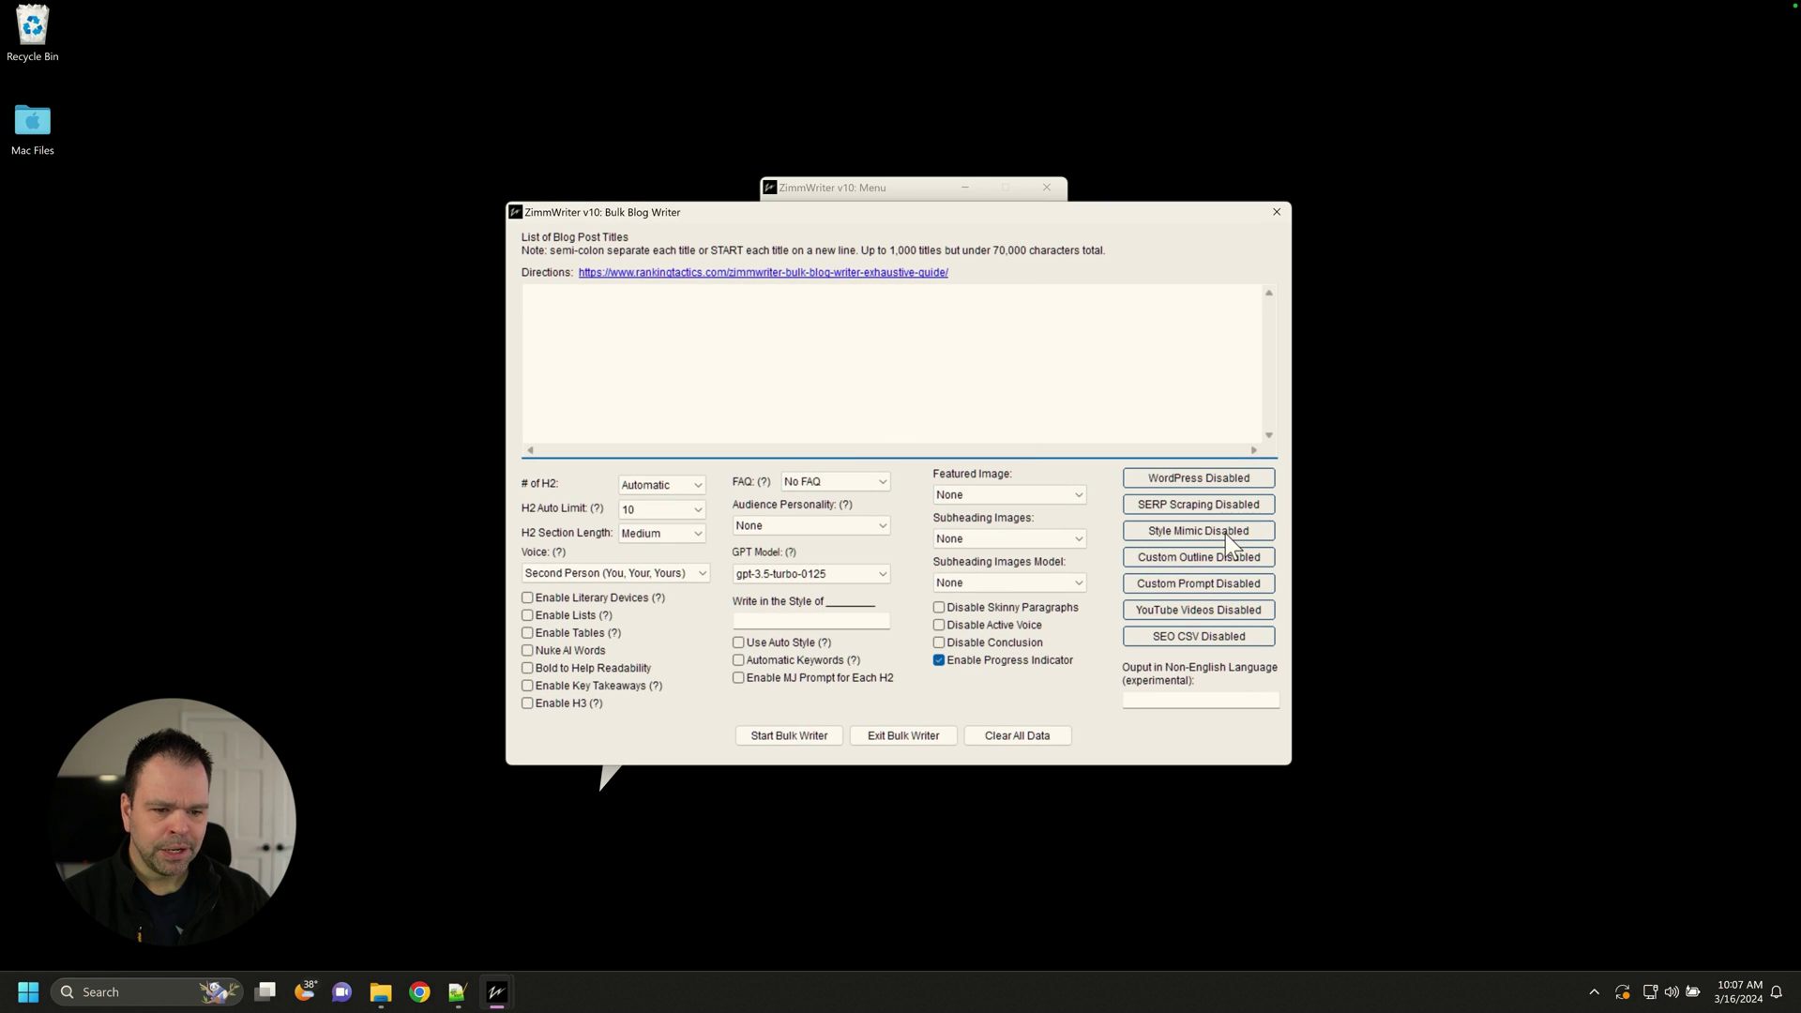
pyautogui.click(1210, 532)
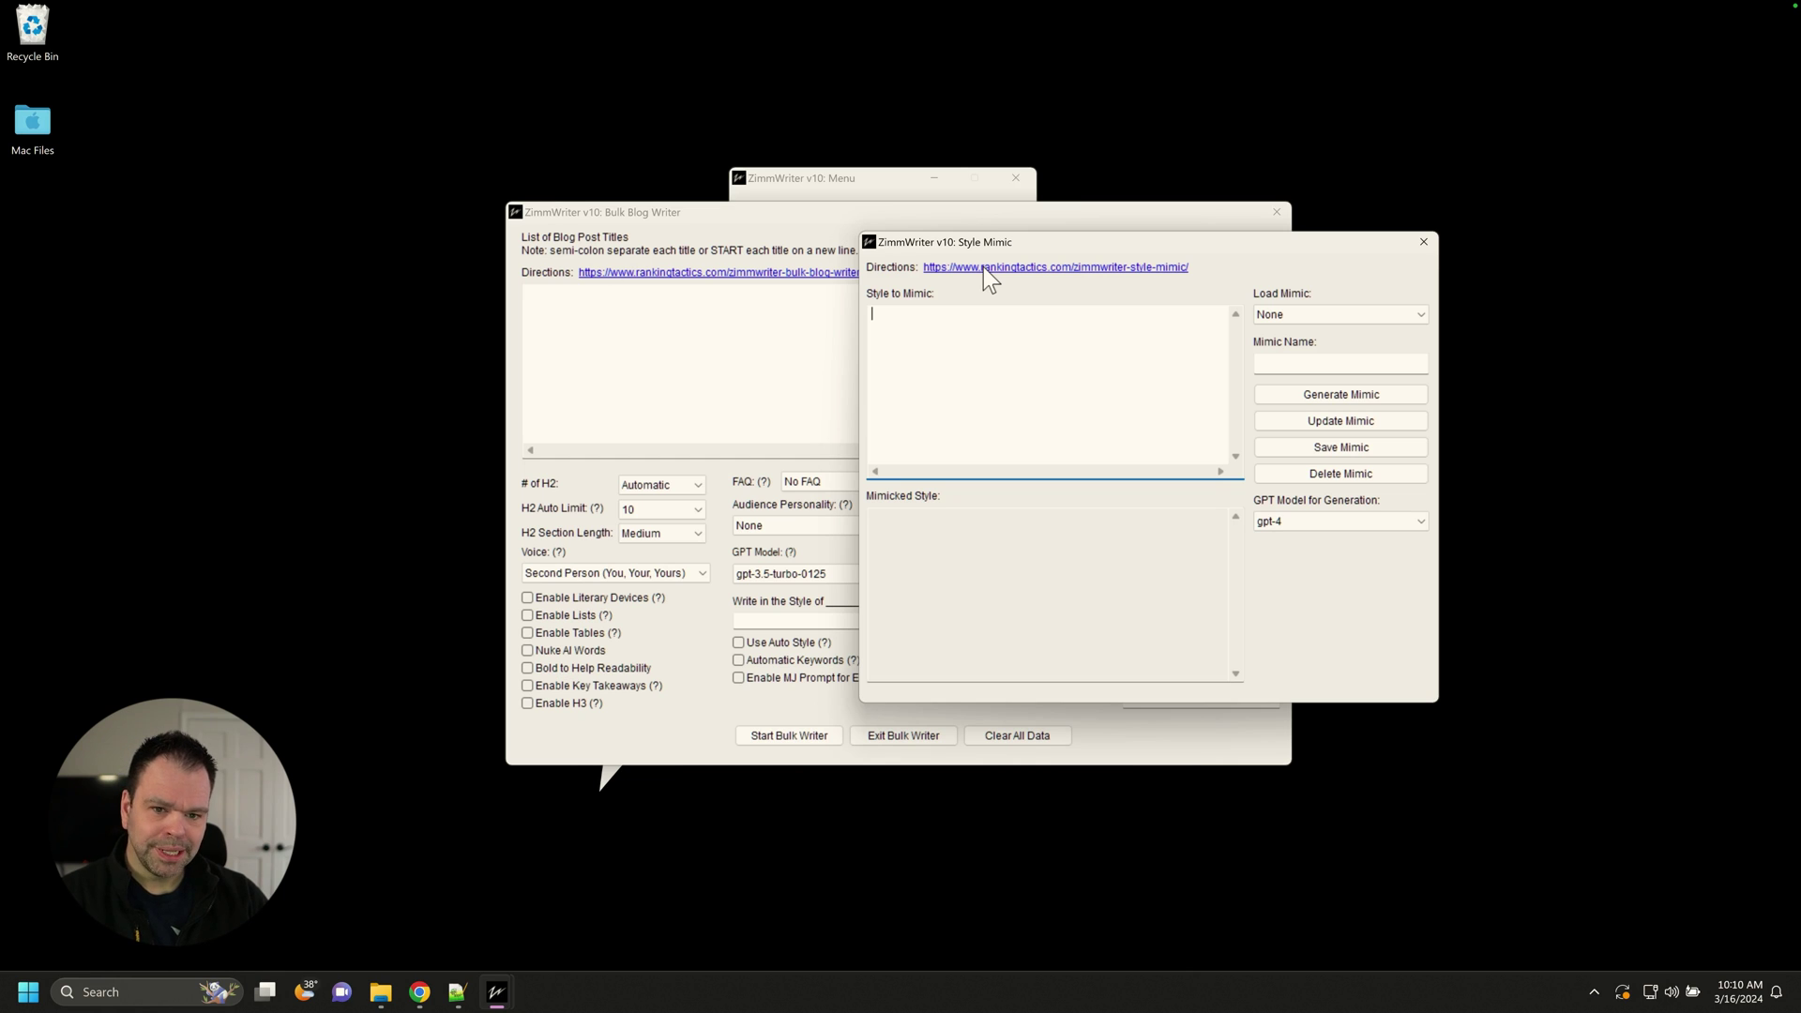
# Open the Style Mimic Directions guide in Chrome and scroll through the article
pyautogui.click(983, 267)
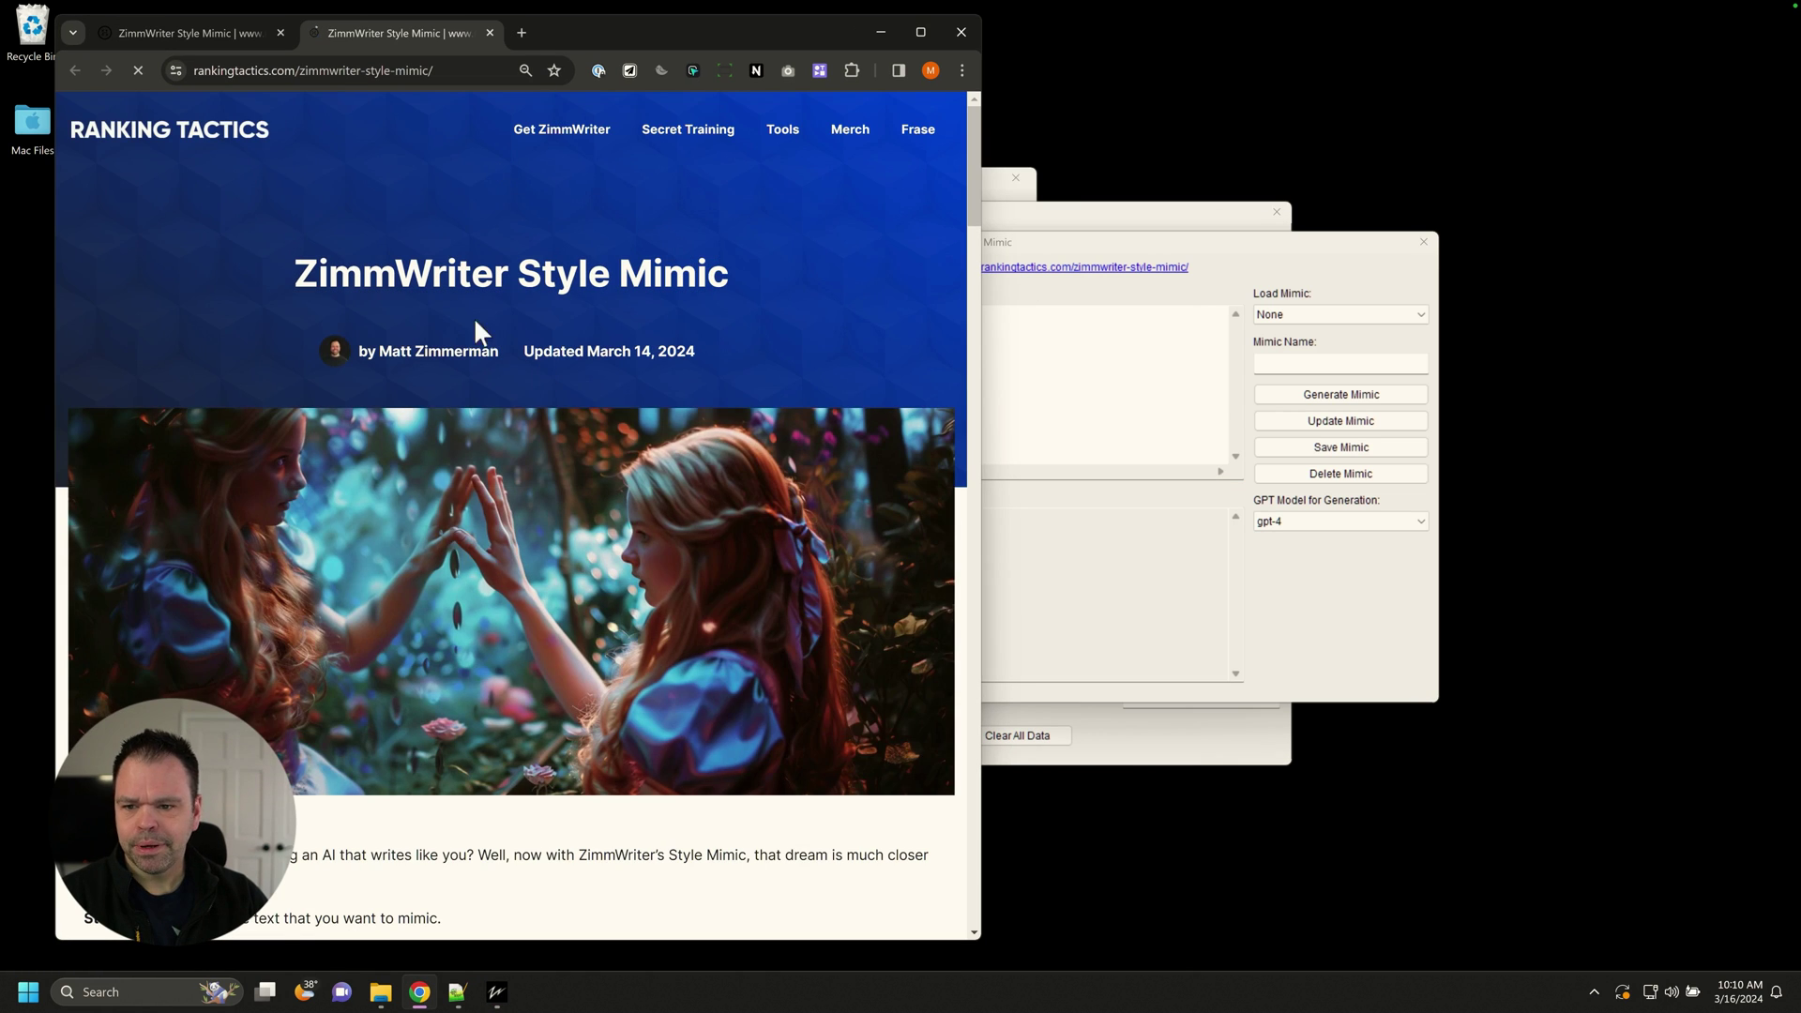
pyautogui.scroll(-4, 703, 464)
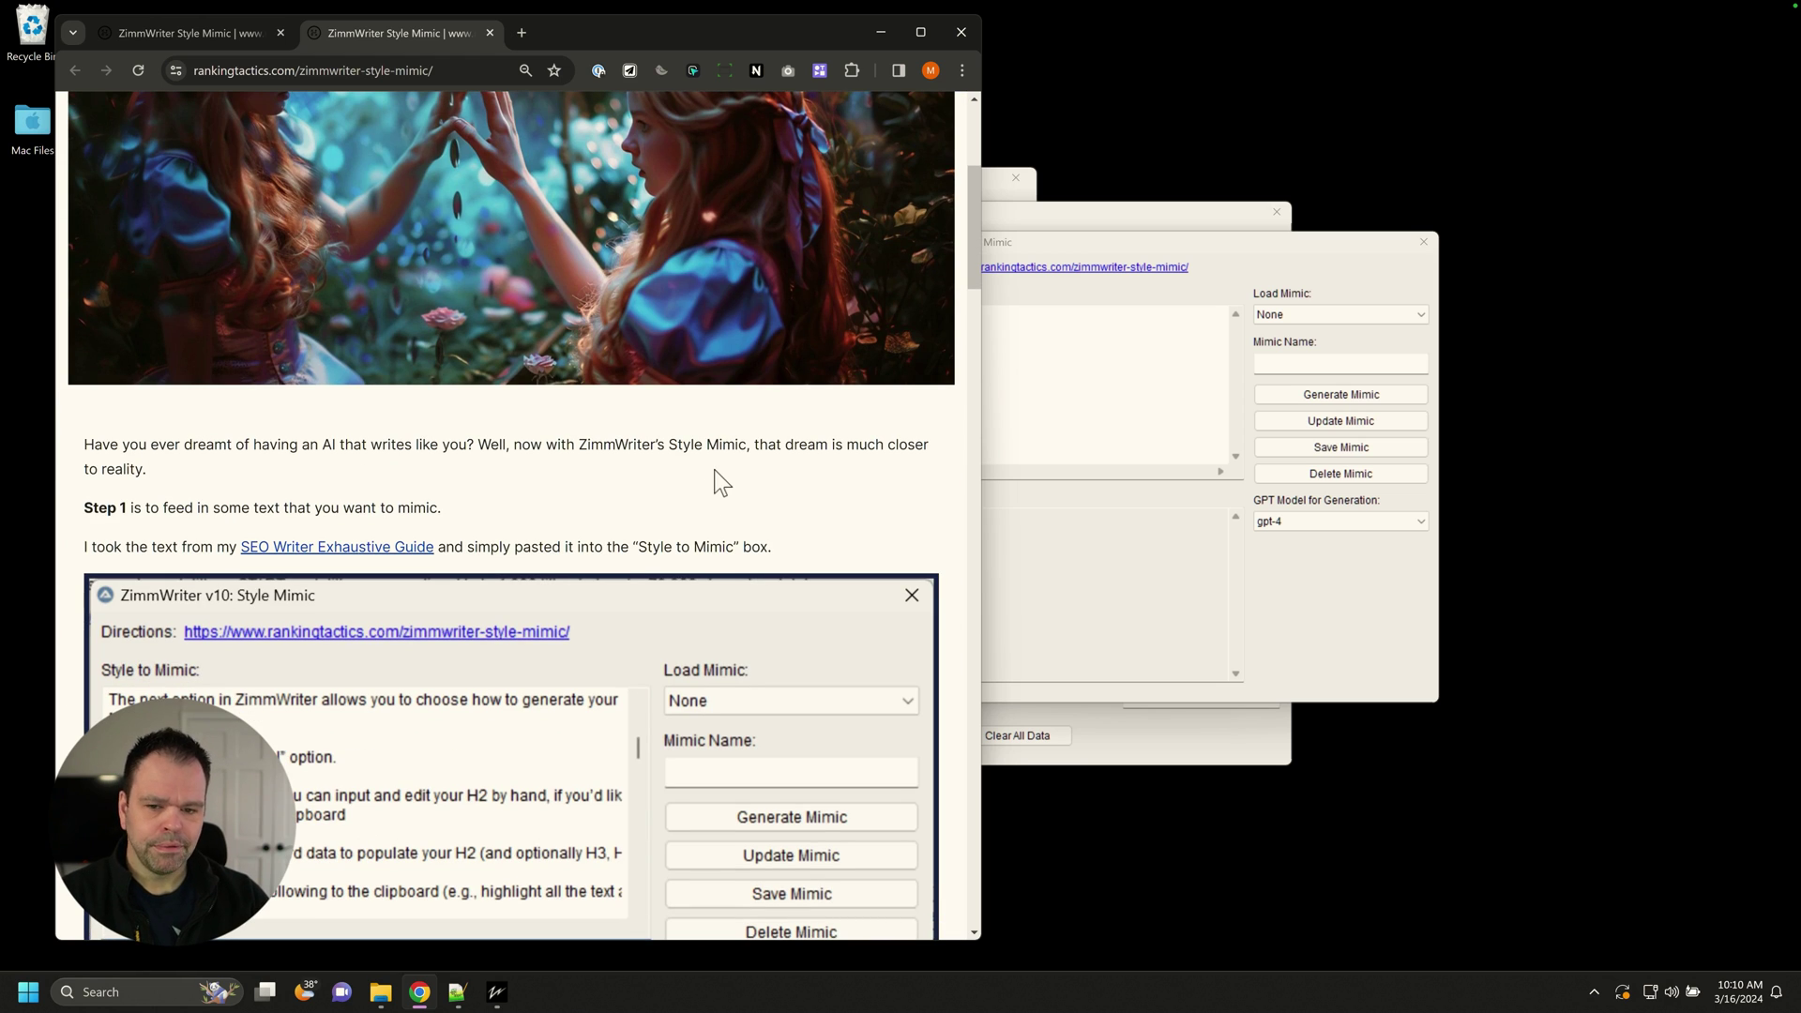
pyautogui.scroll(-20, 718, 507)
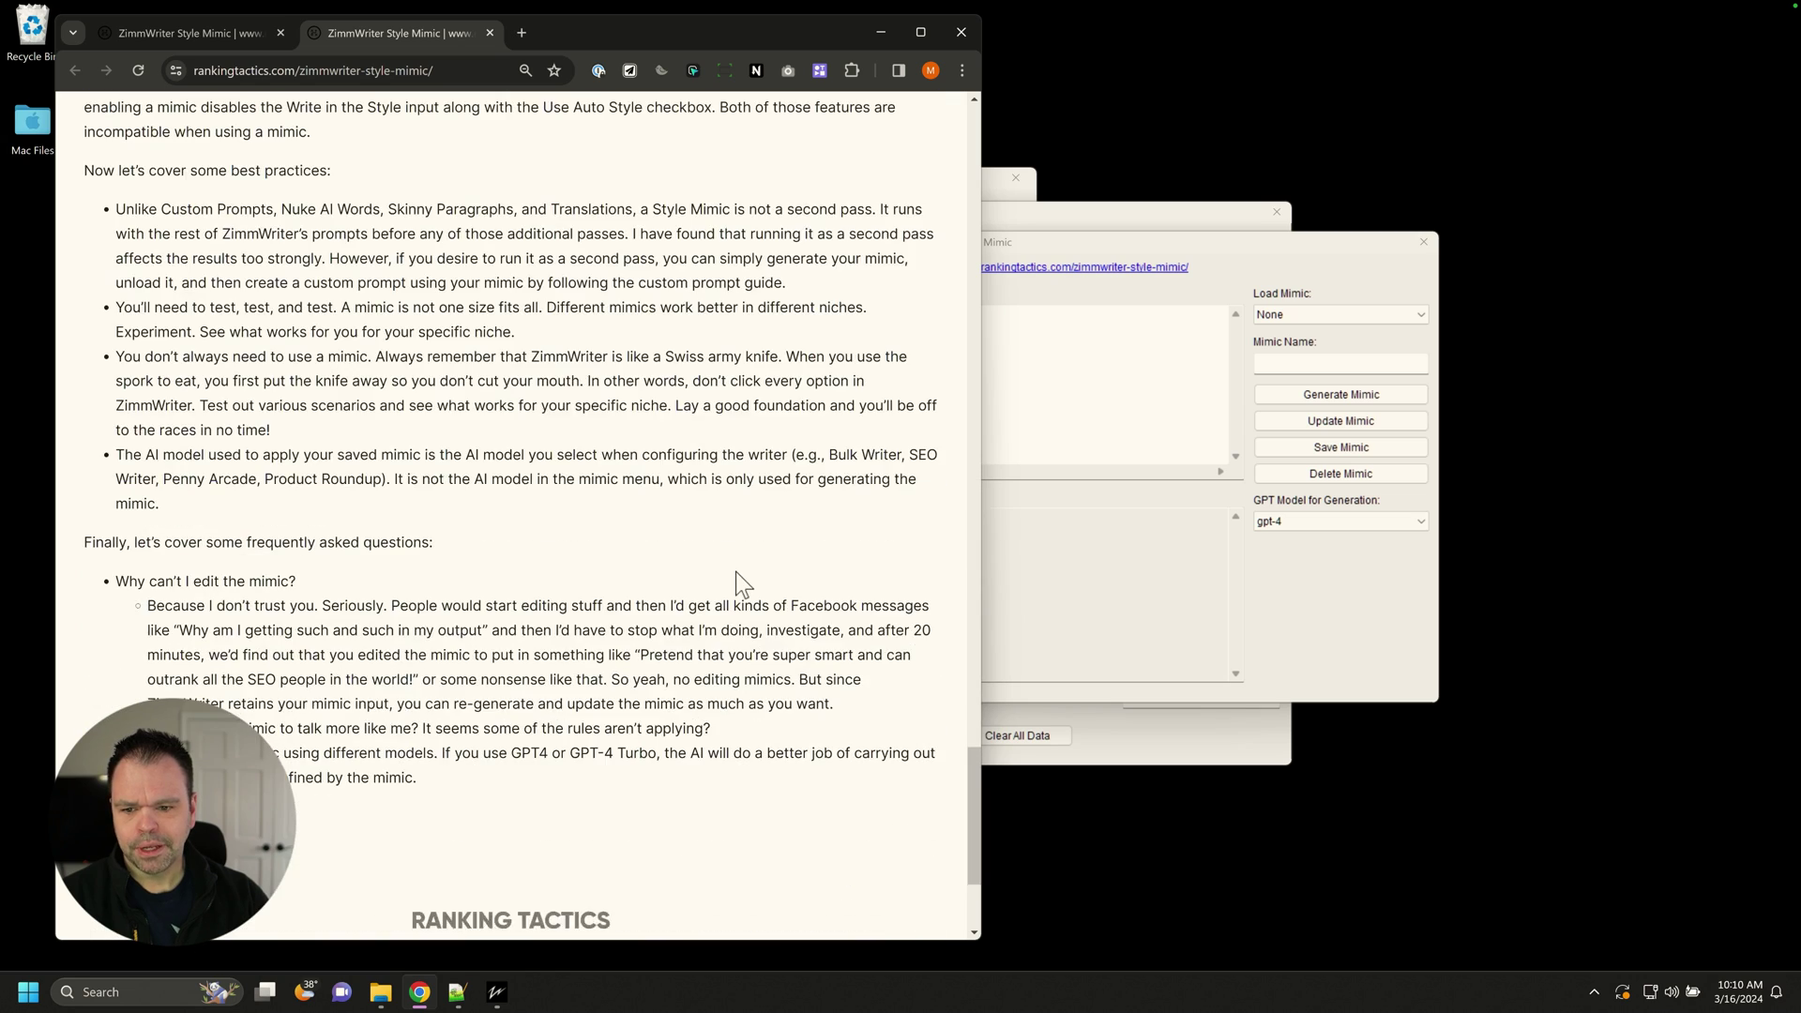
pyautogui.scroll(20, 738, 572)
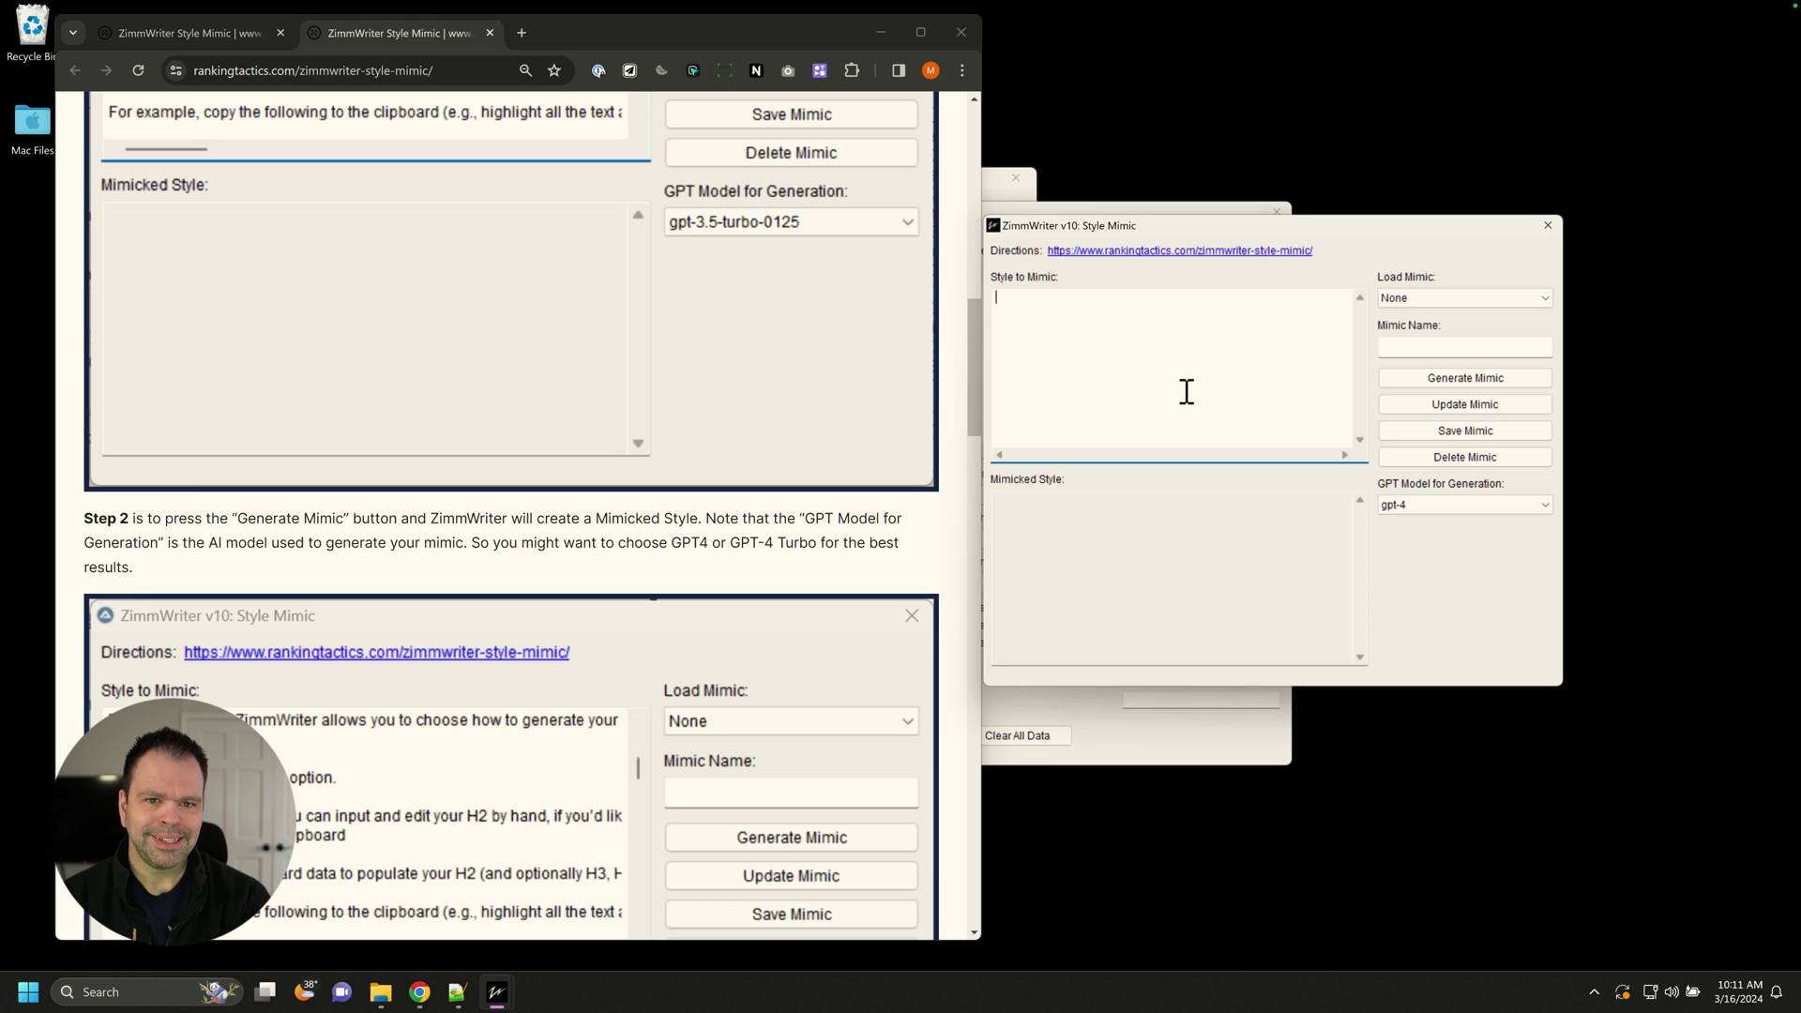
pyautogui.scroll(15, 643, 486)
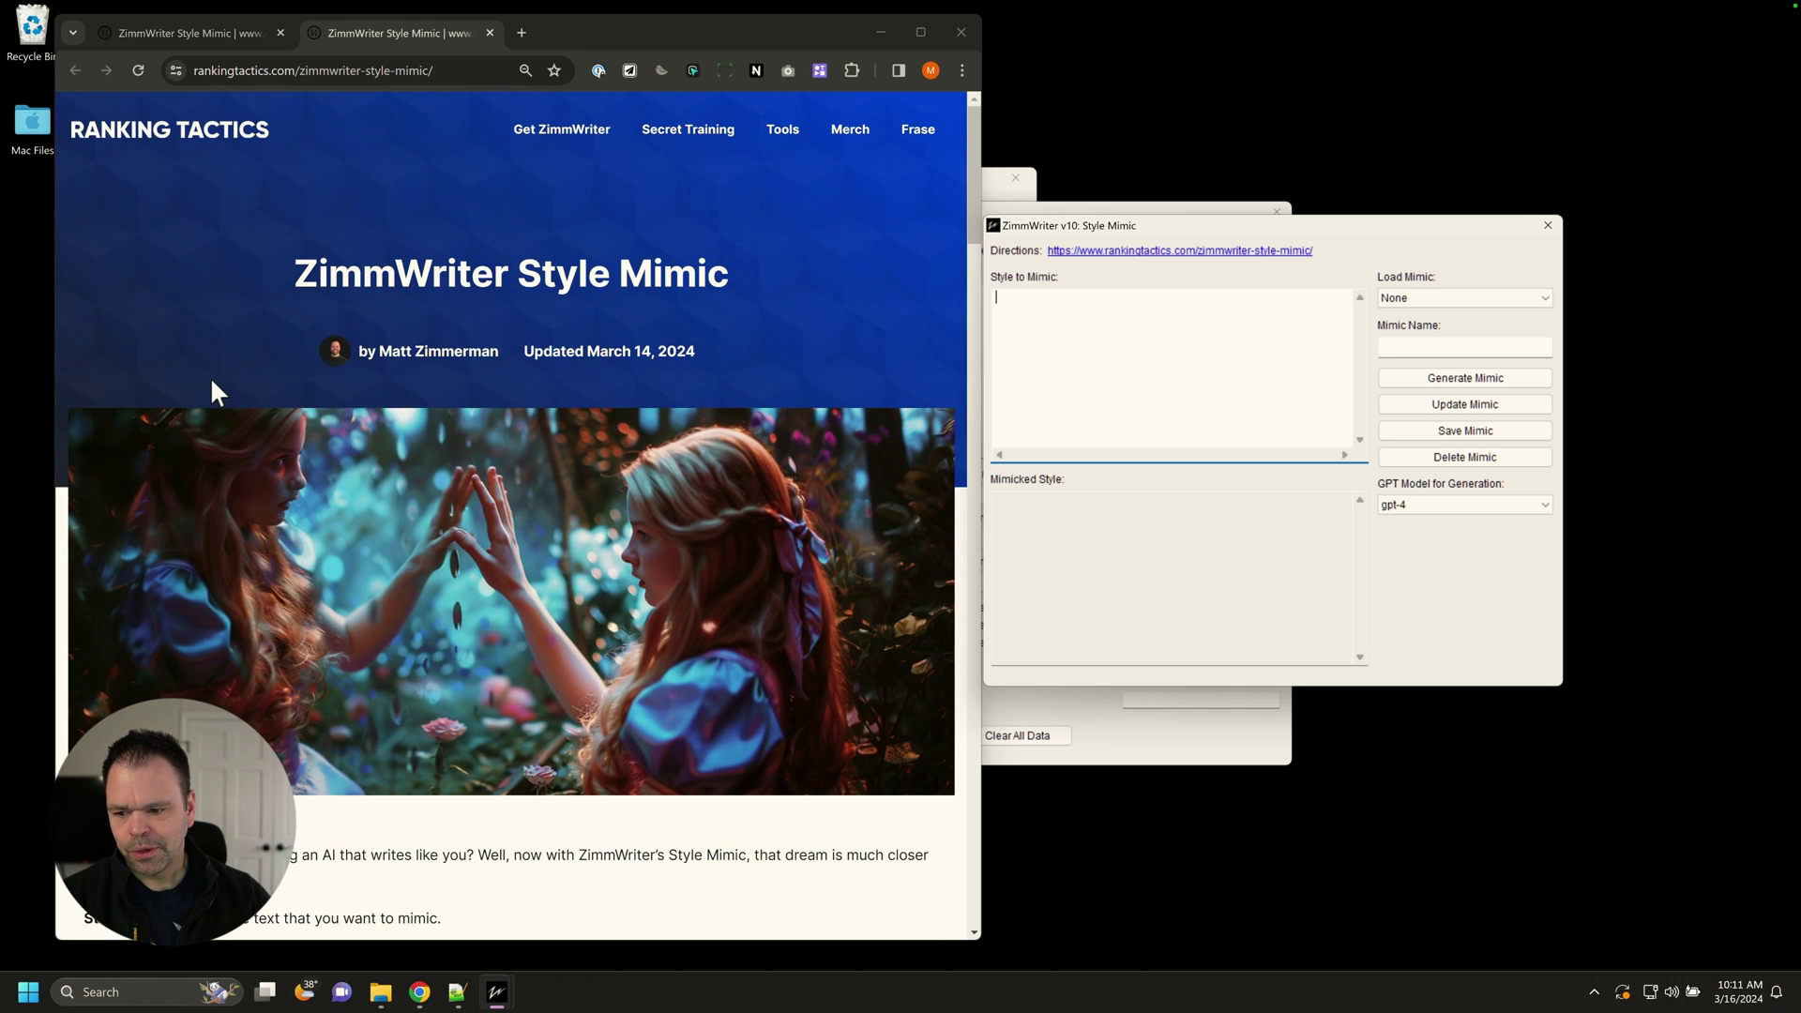
pyautogui.scroll(-2, 289, 458)
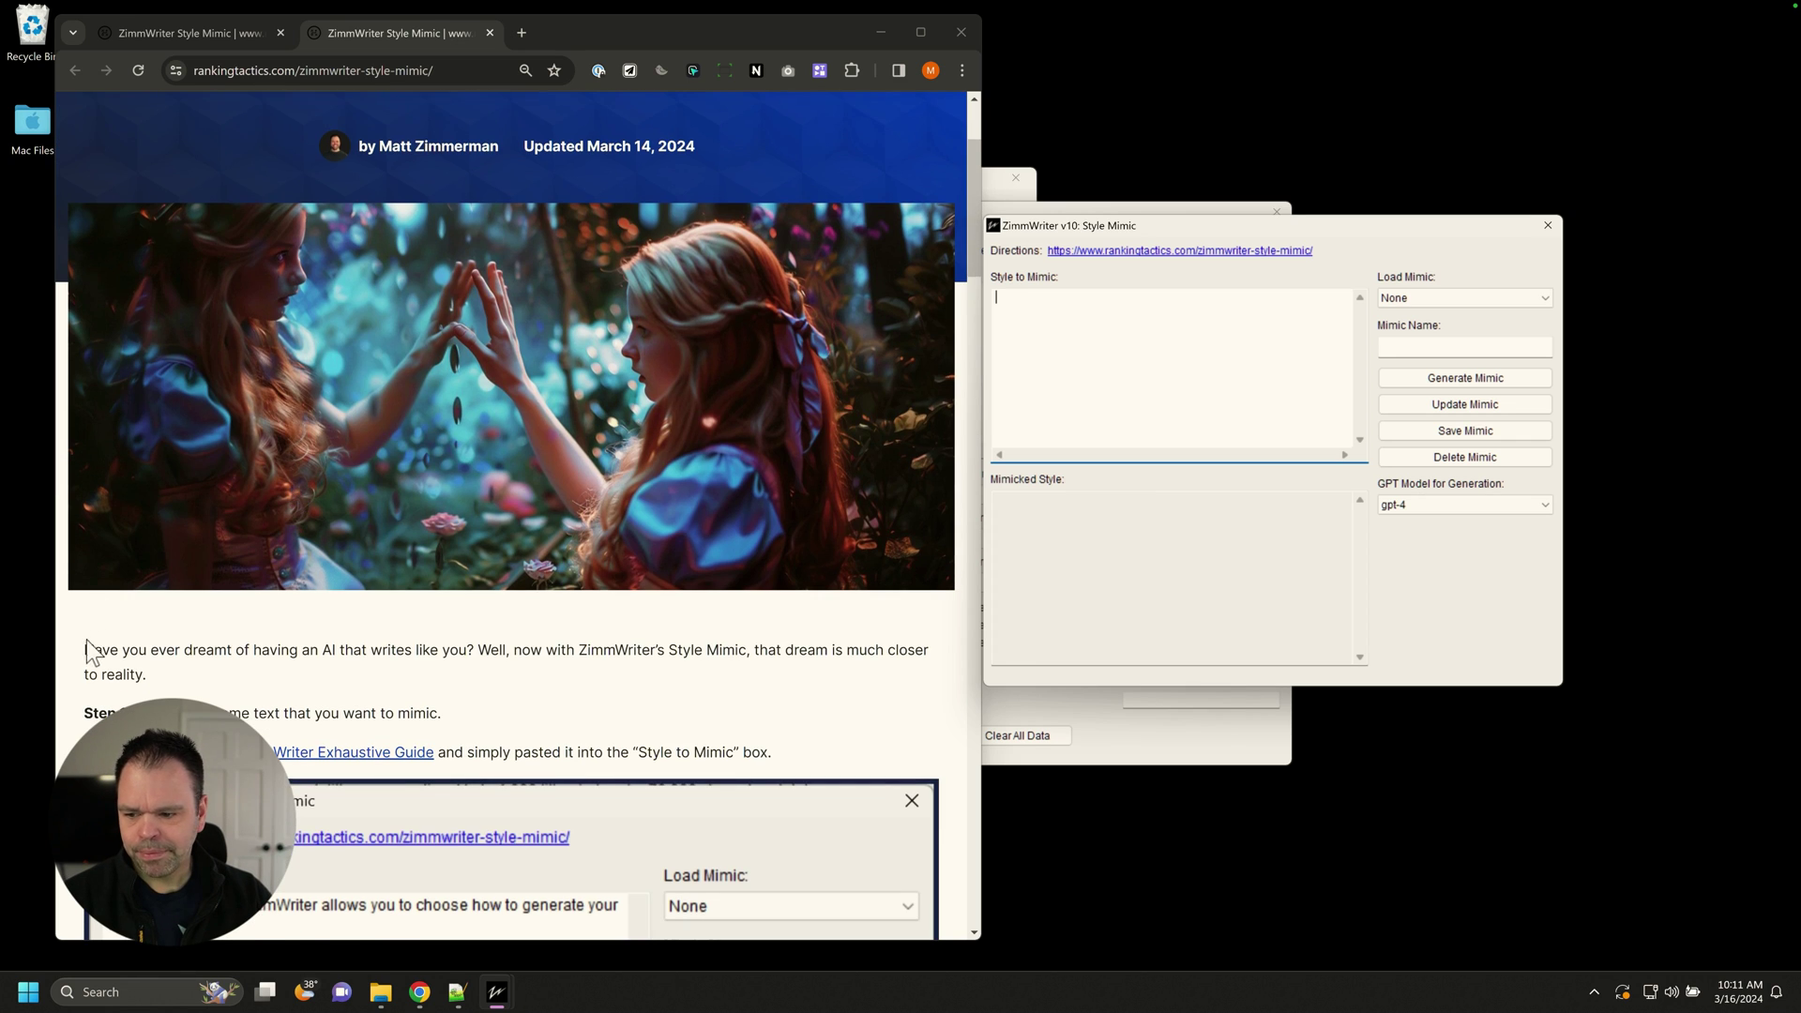
# Copy the guide article's text through the FAQ and paste it into the Style to Mimic box
pyautogui.moveTo(84, 647); pyautogui.dragTo(169, 714)
pyautogui.scroll(-20, 511, 516)
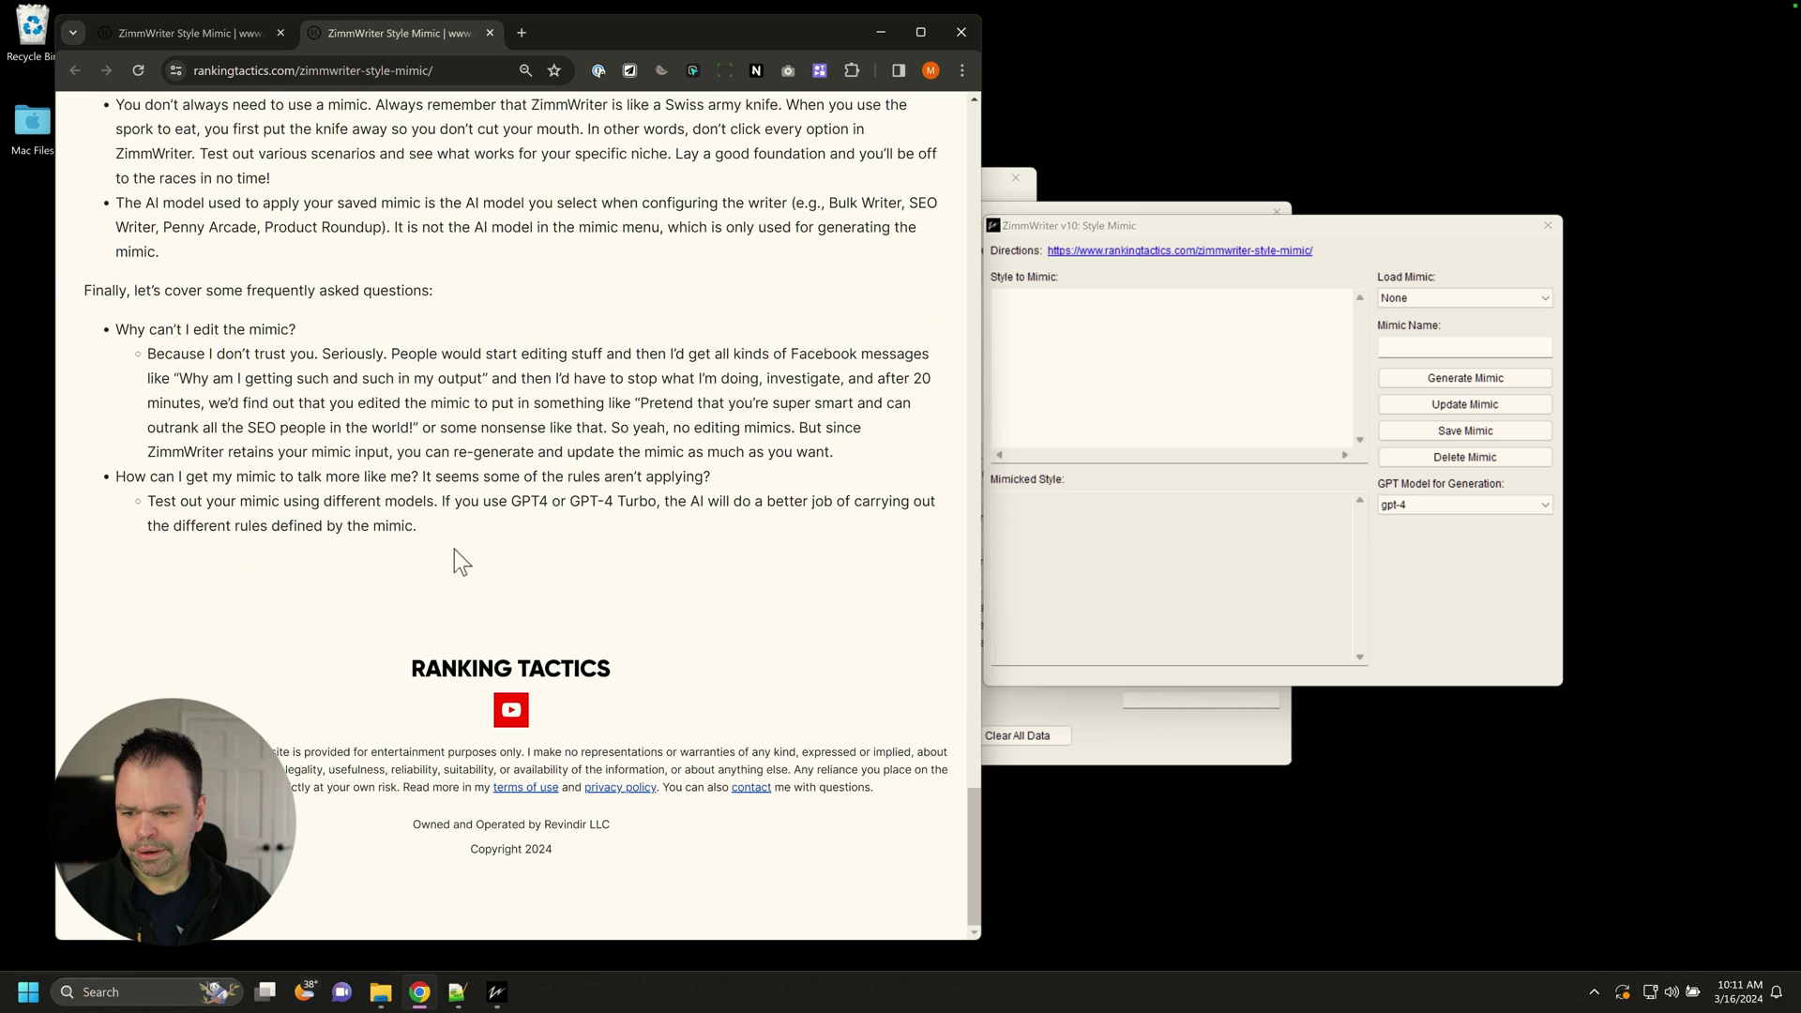
pyautogui.keyDown('shift'); pyautogui.click(479, 535); pyautogui.keyUp('shift')
pyautogui.hotkey('ctrl', 'c')
pyautogui.click(1166, 354)
pyautogui.hotkey('ctrl', 'v')
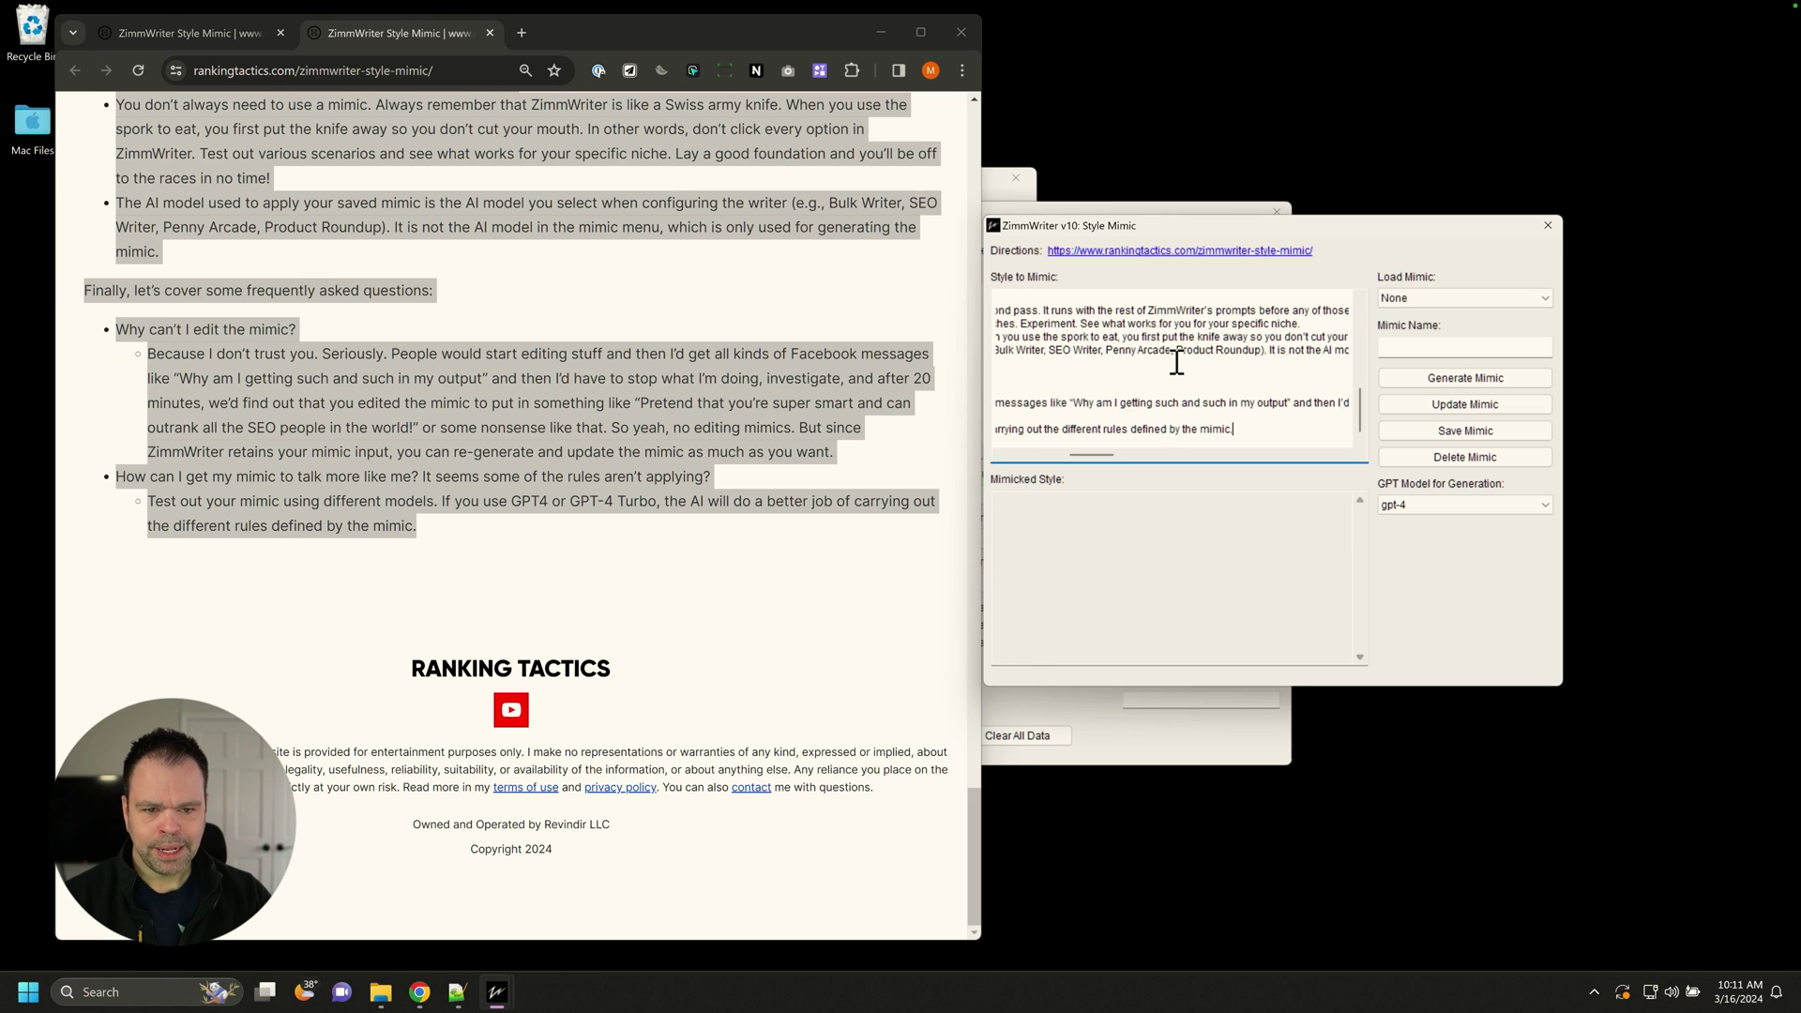
pyautogui.moveTo(1092, 455); pyautogui.dragTo(1028, 457)
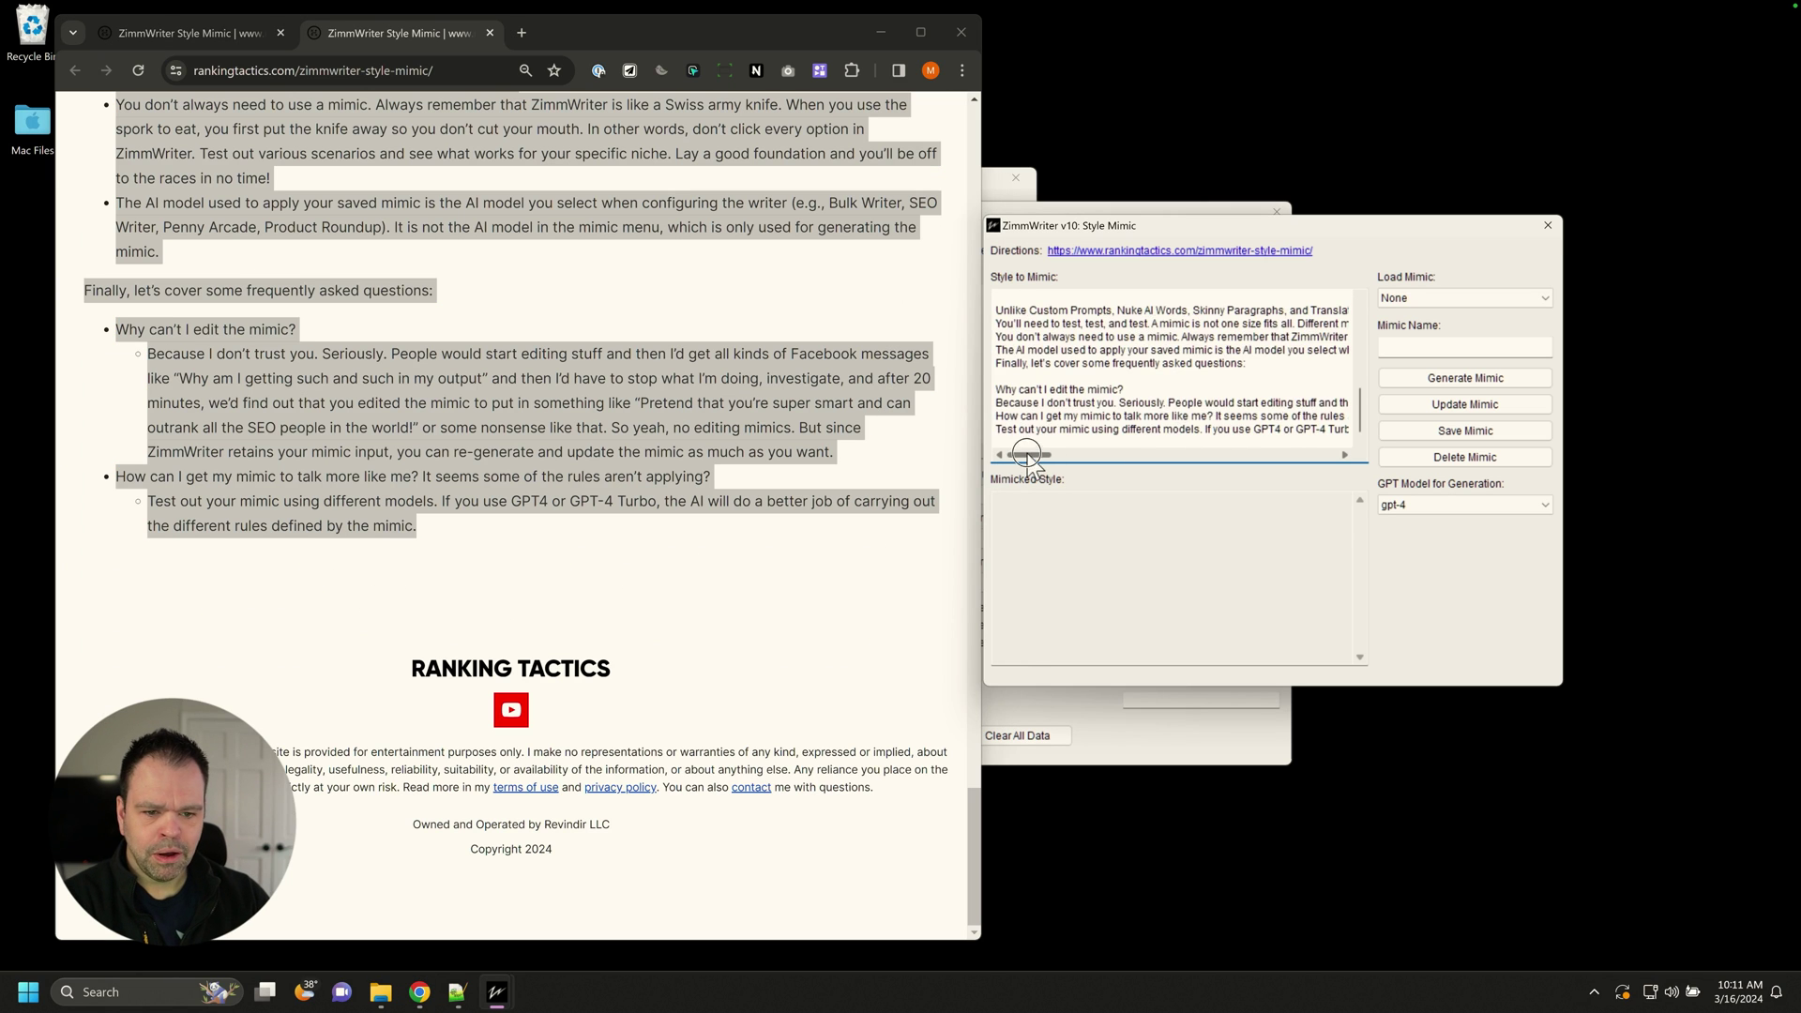
pyautogui.scroll(3, 1178, 390)
pyautogui.scroll(-2, 1178, 390)
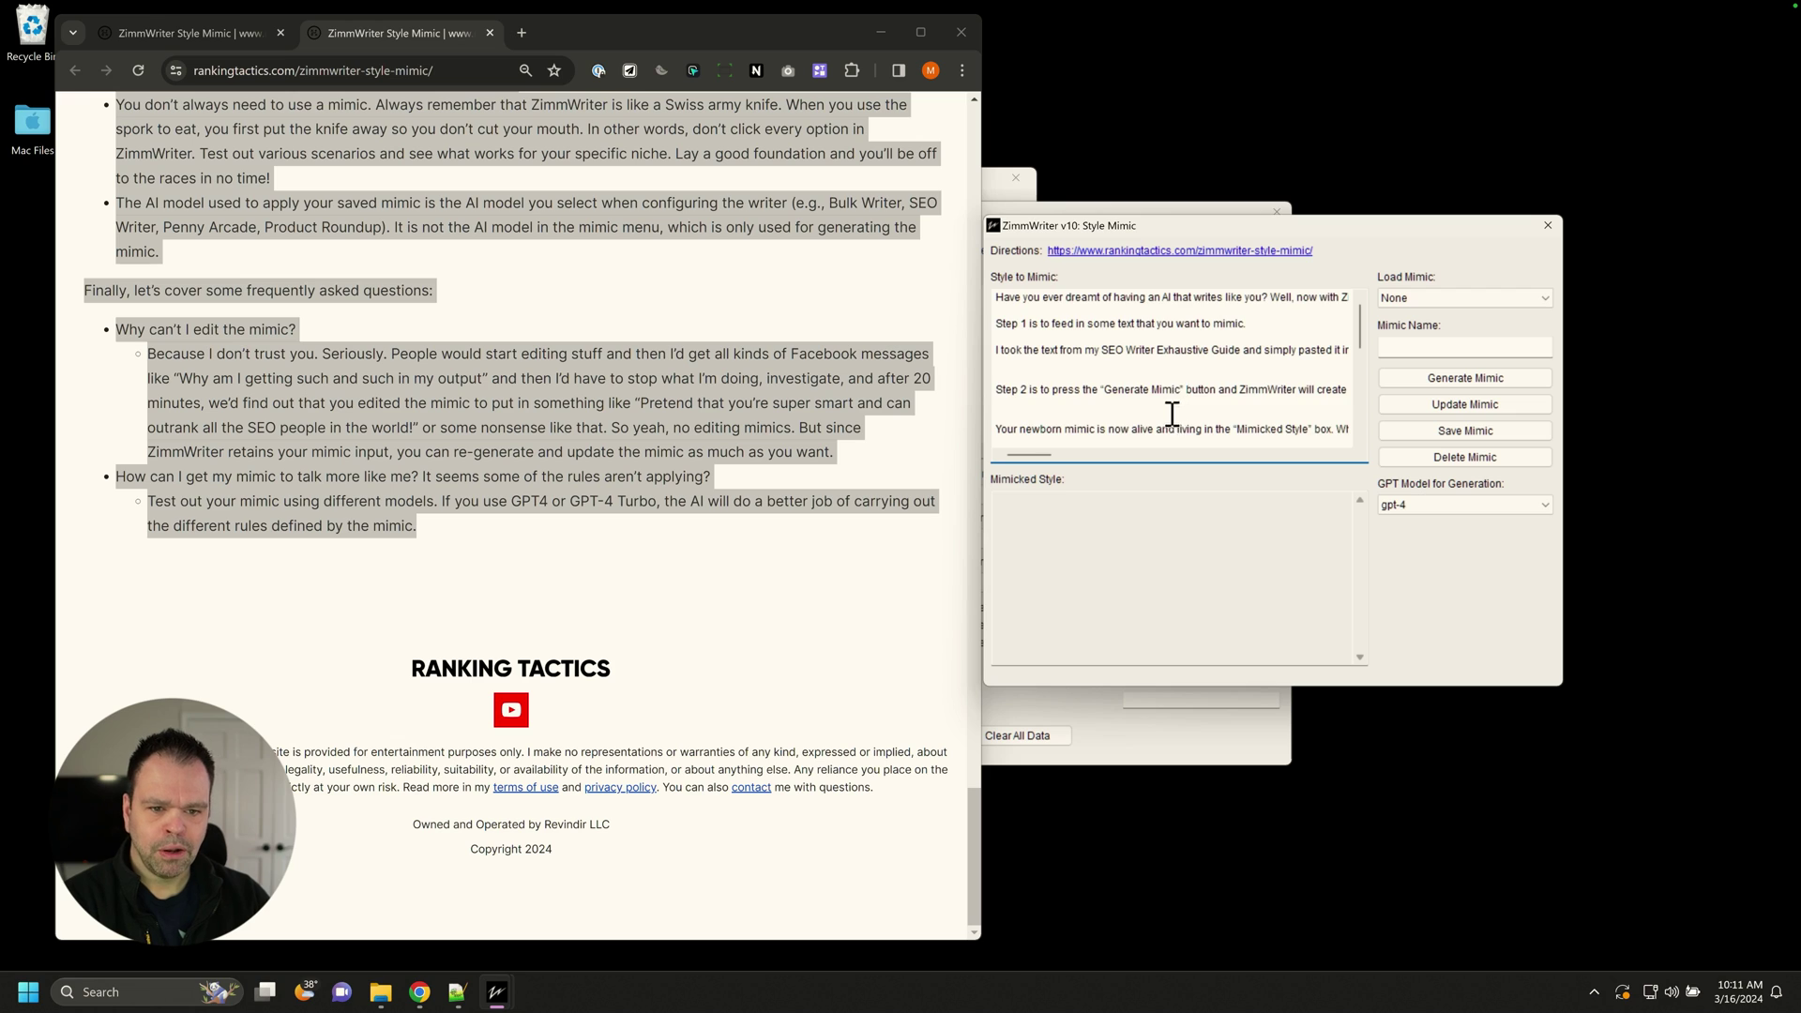
pyautogui.scroll(-3, 1168, 403)
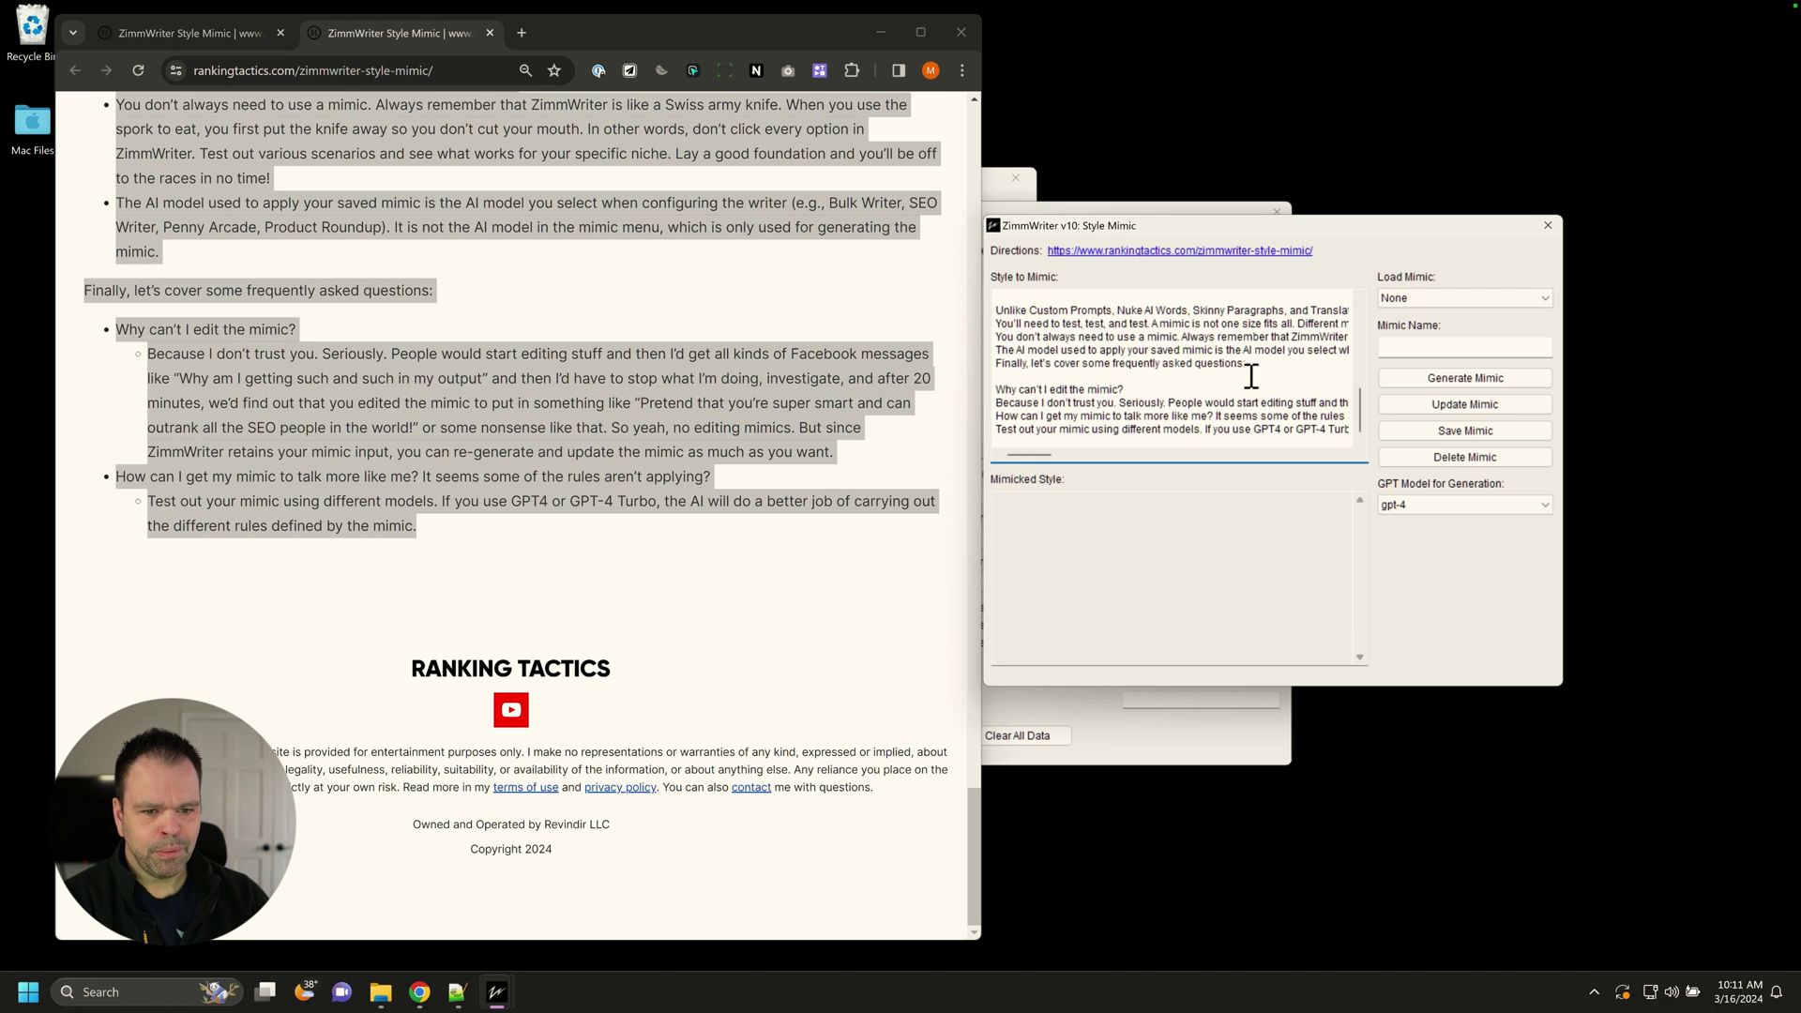
# Set GPT Model for Generation to gpt-4-turbo-preview and minimize Chrome
pyautogui.click(1466, 504)
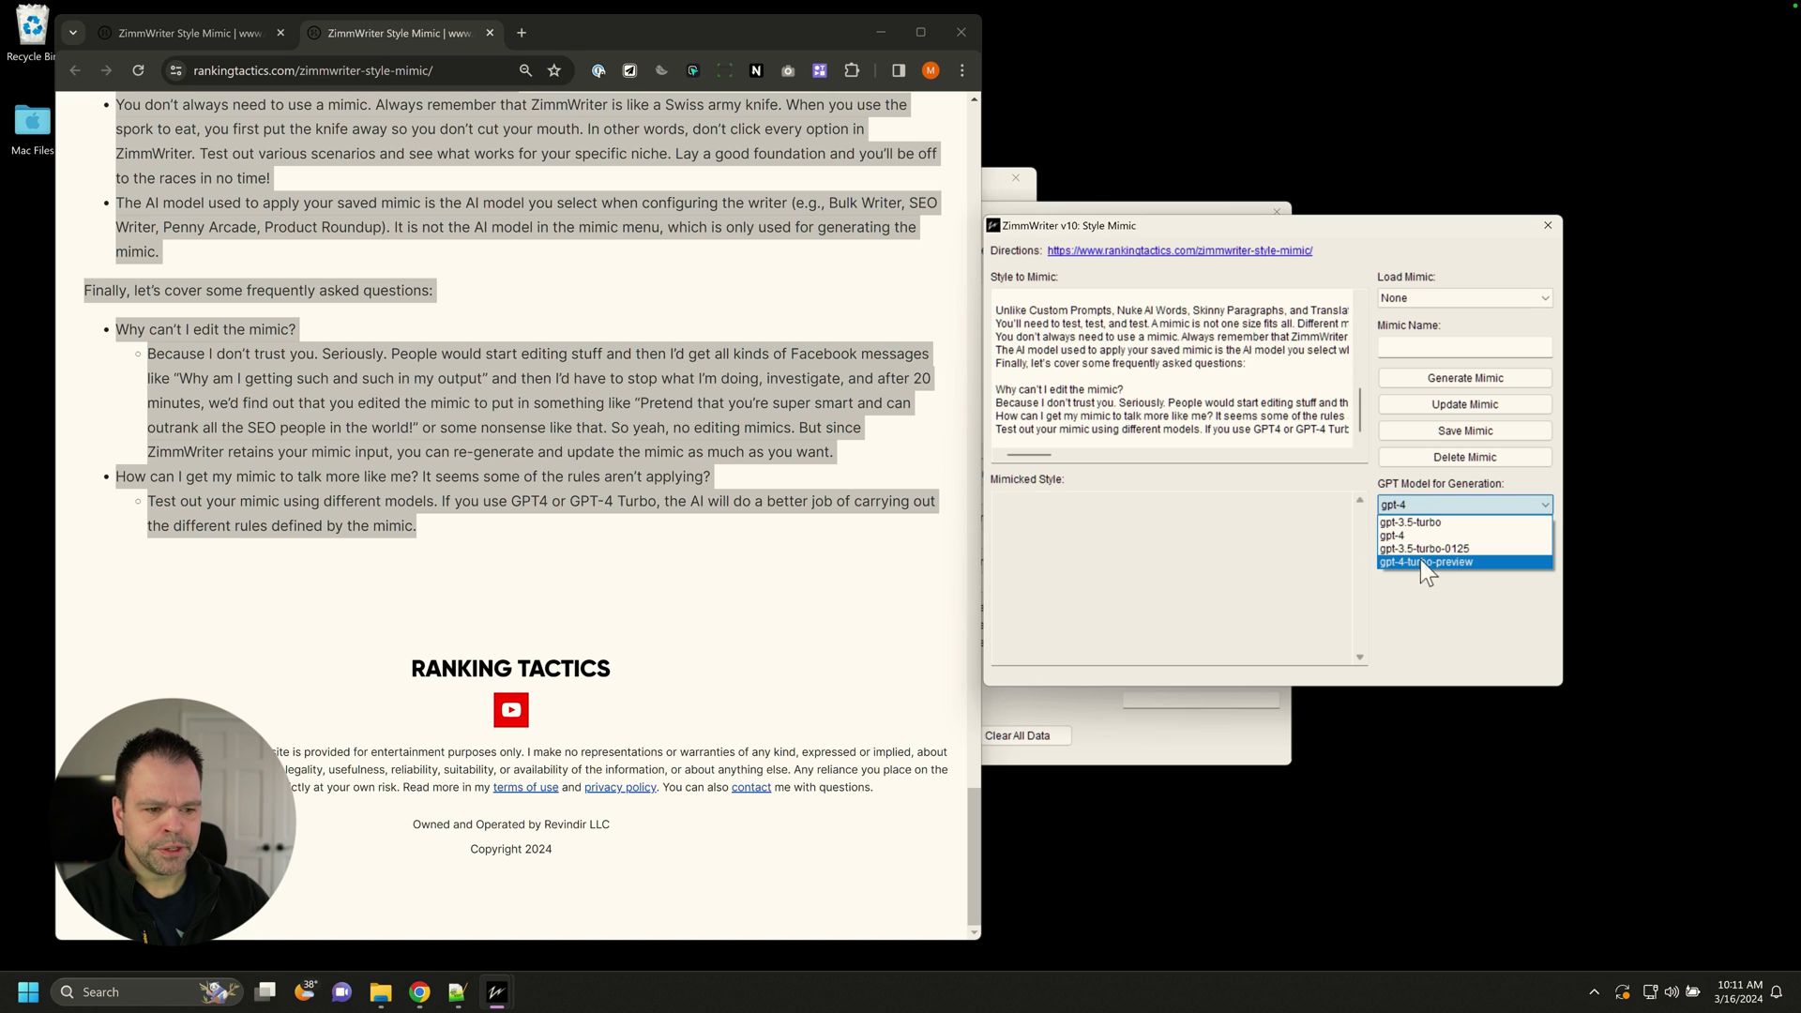
pyautogui.click(1427, 563)
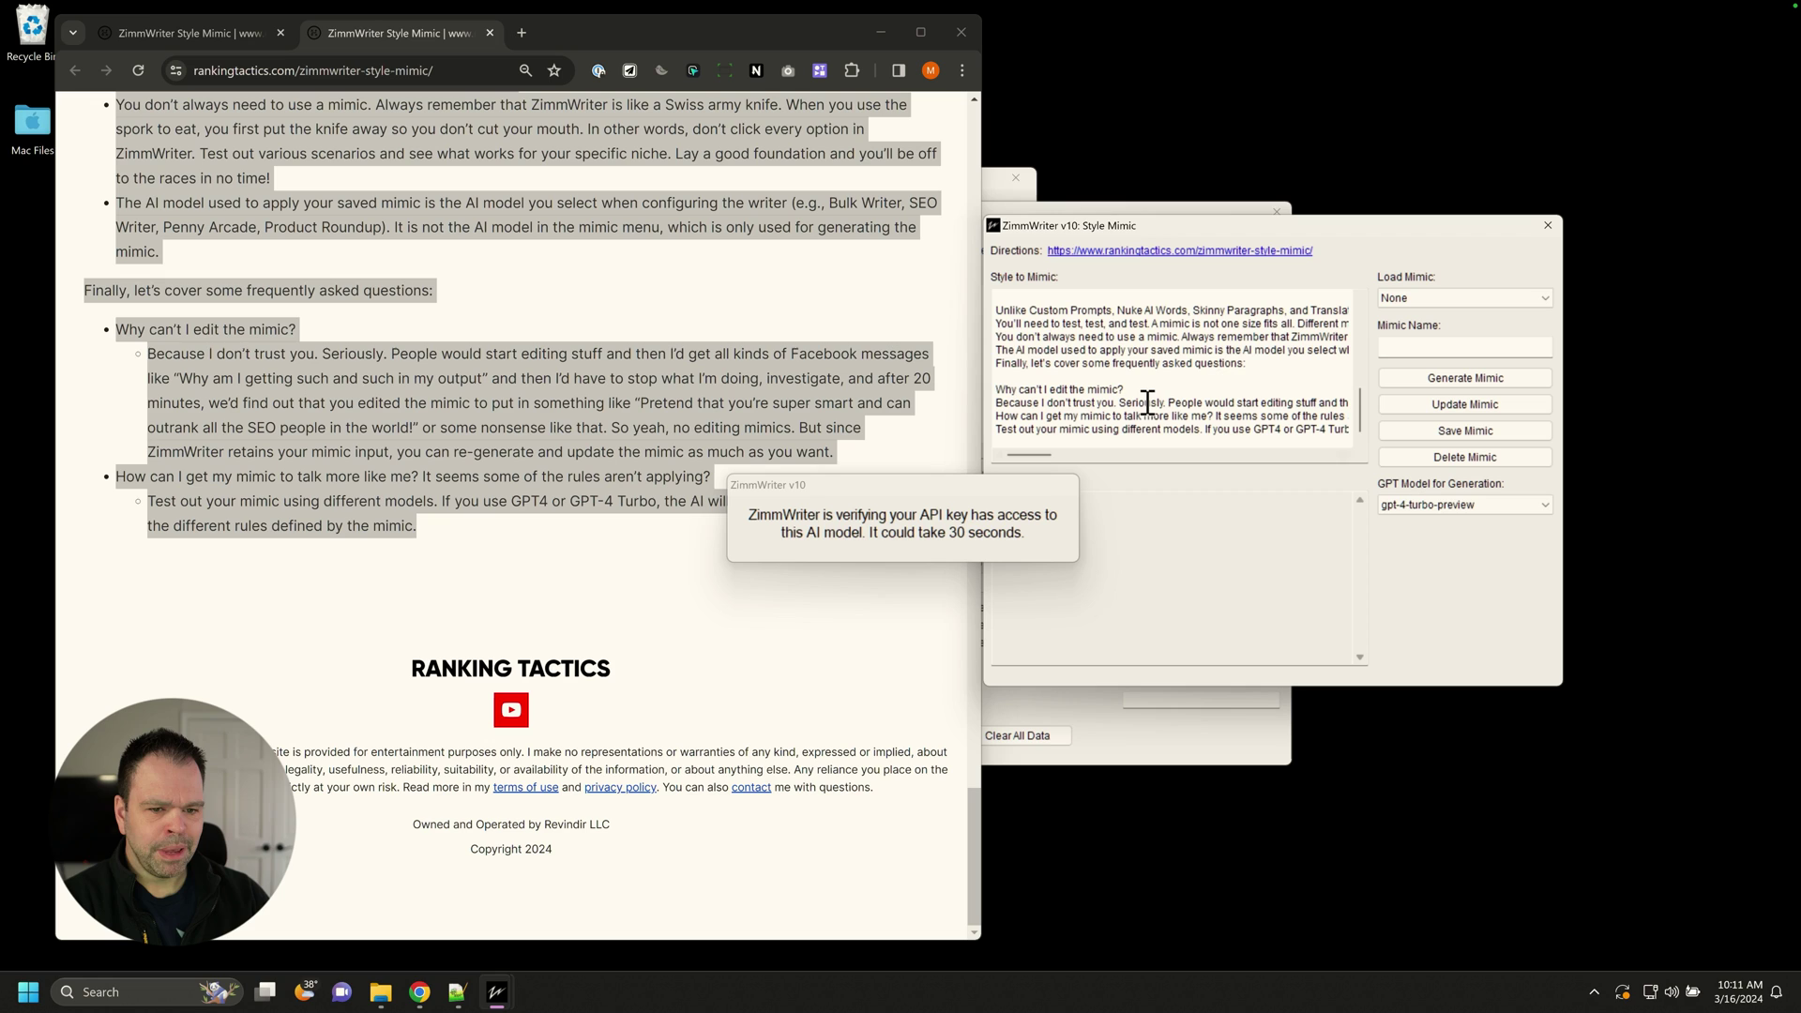
pyautogui.scroll(5, 1147, 403)
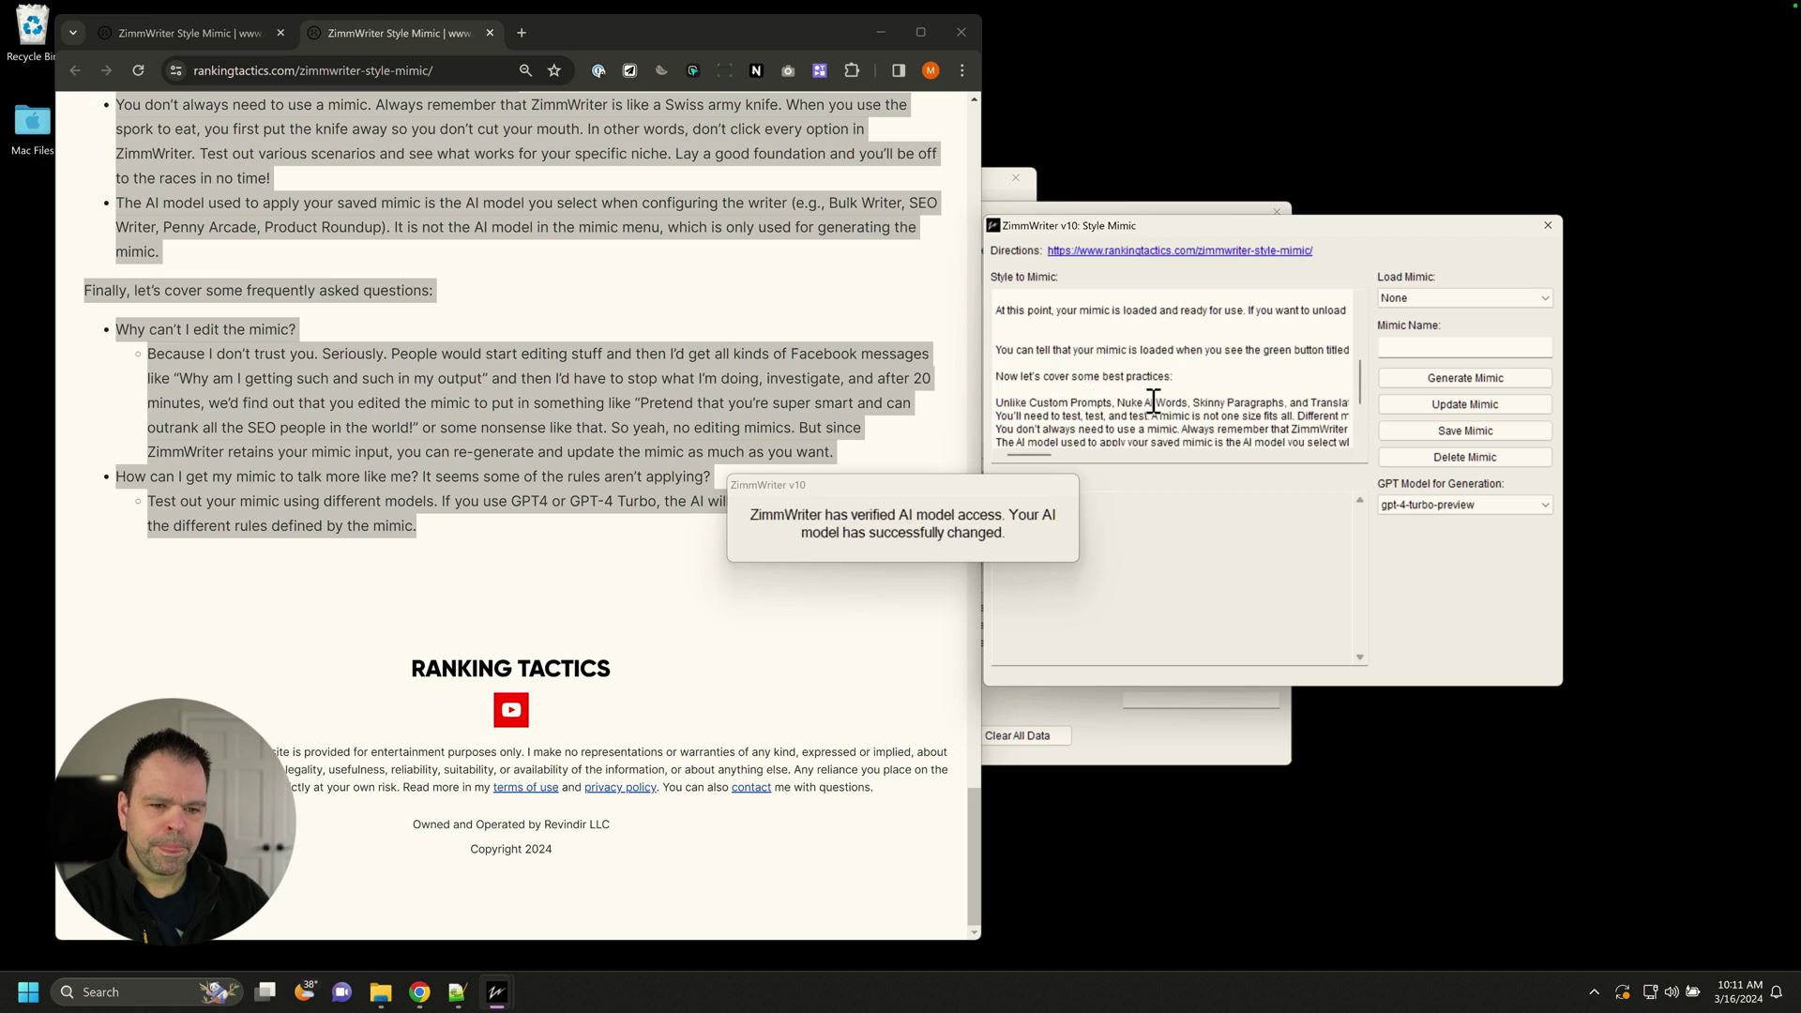
pyautogui.click(1444, 505)
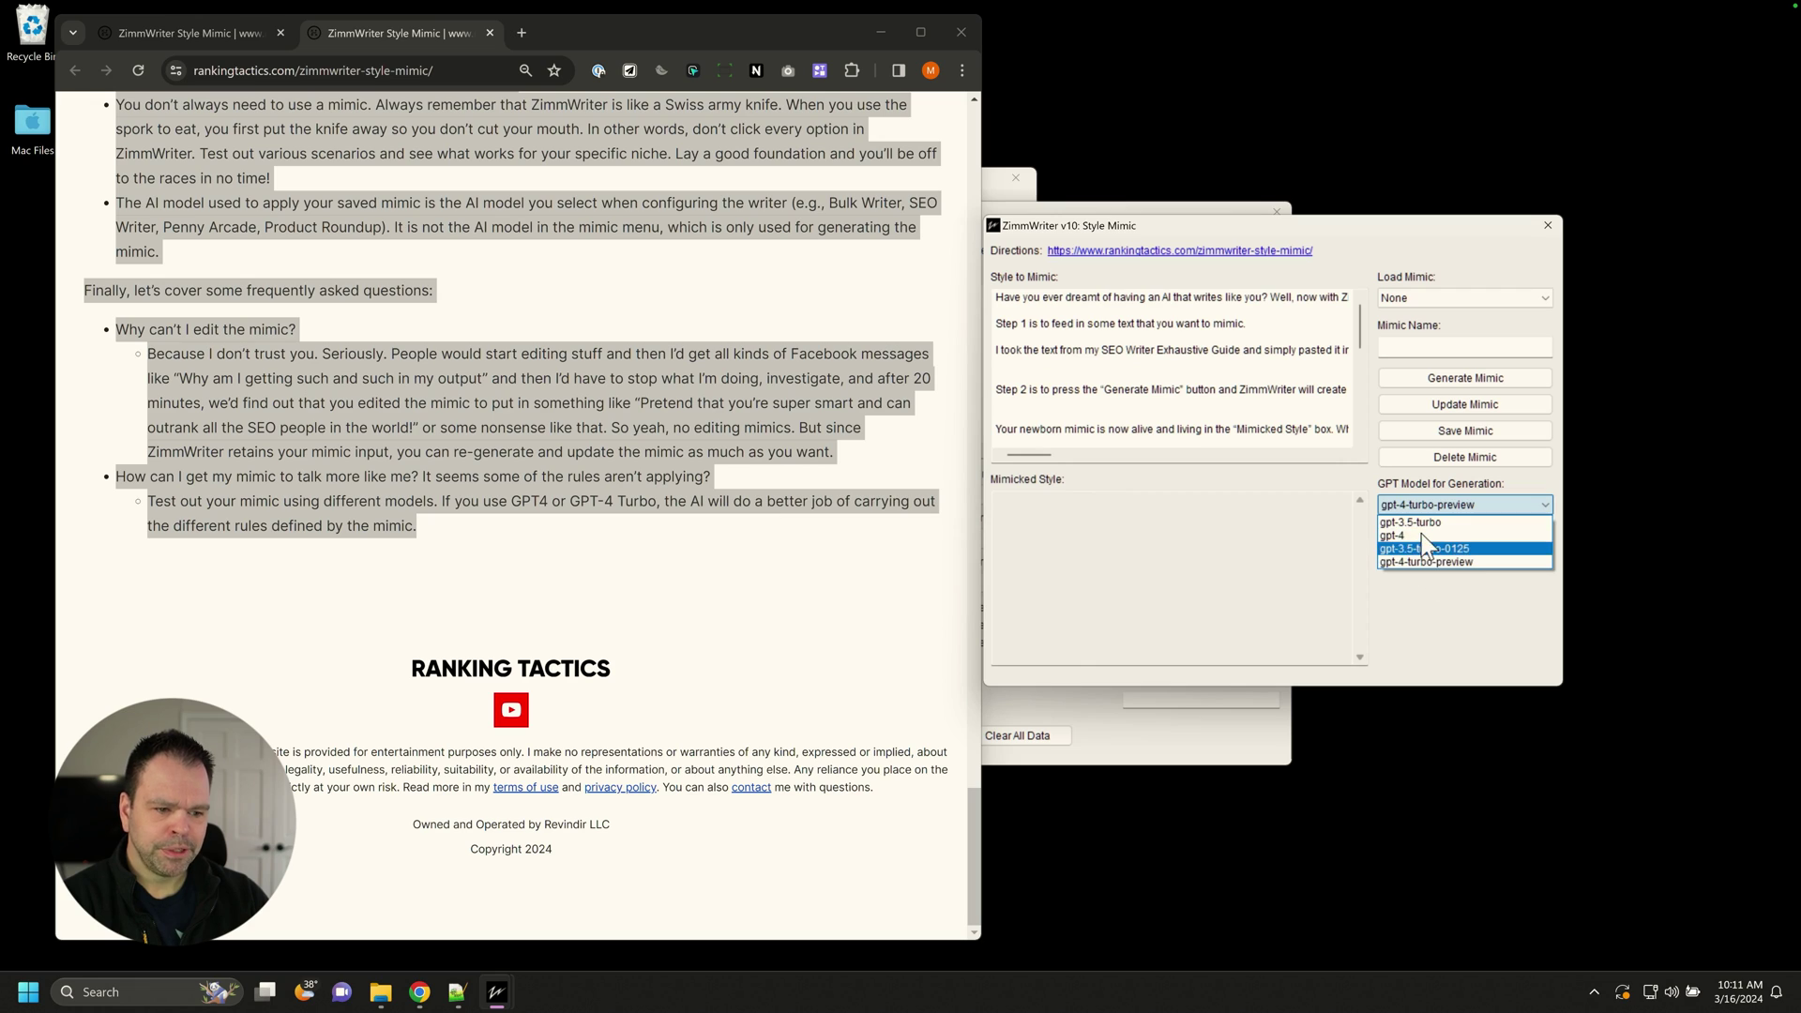
pyautogui.click(1429, 599)
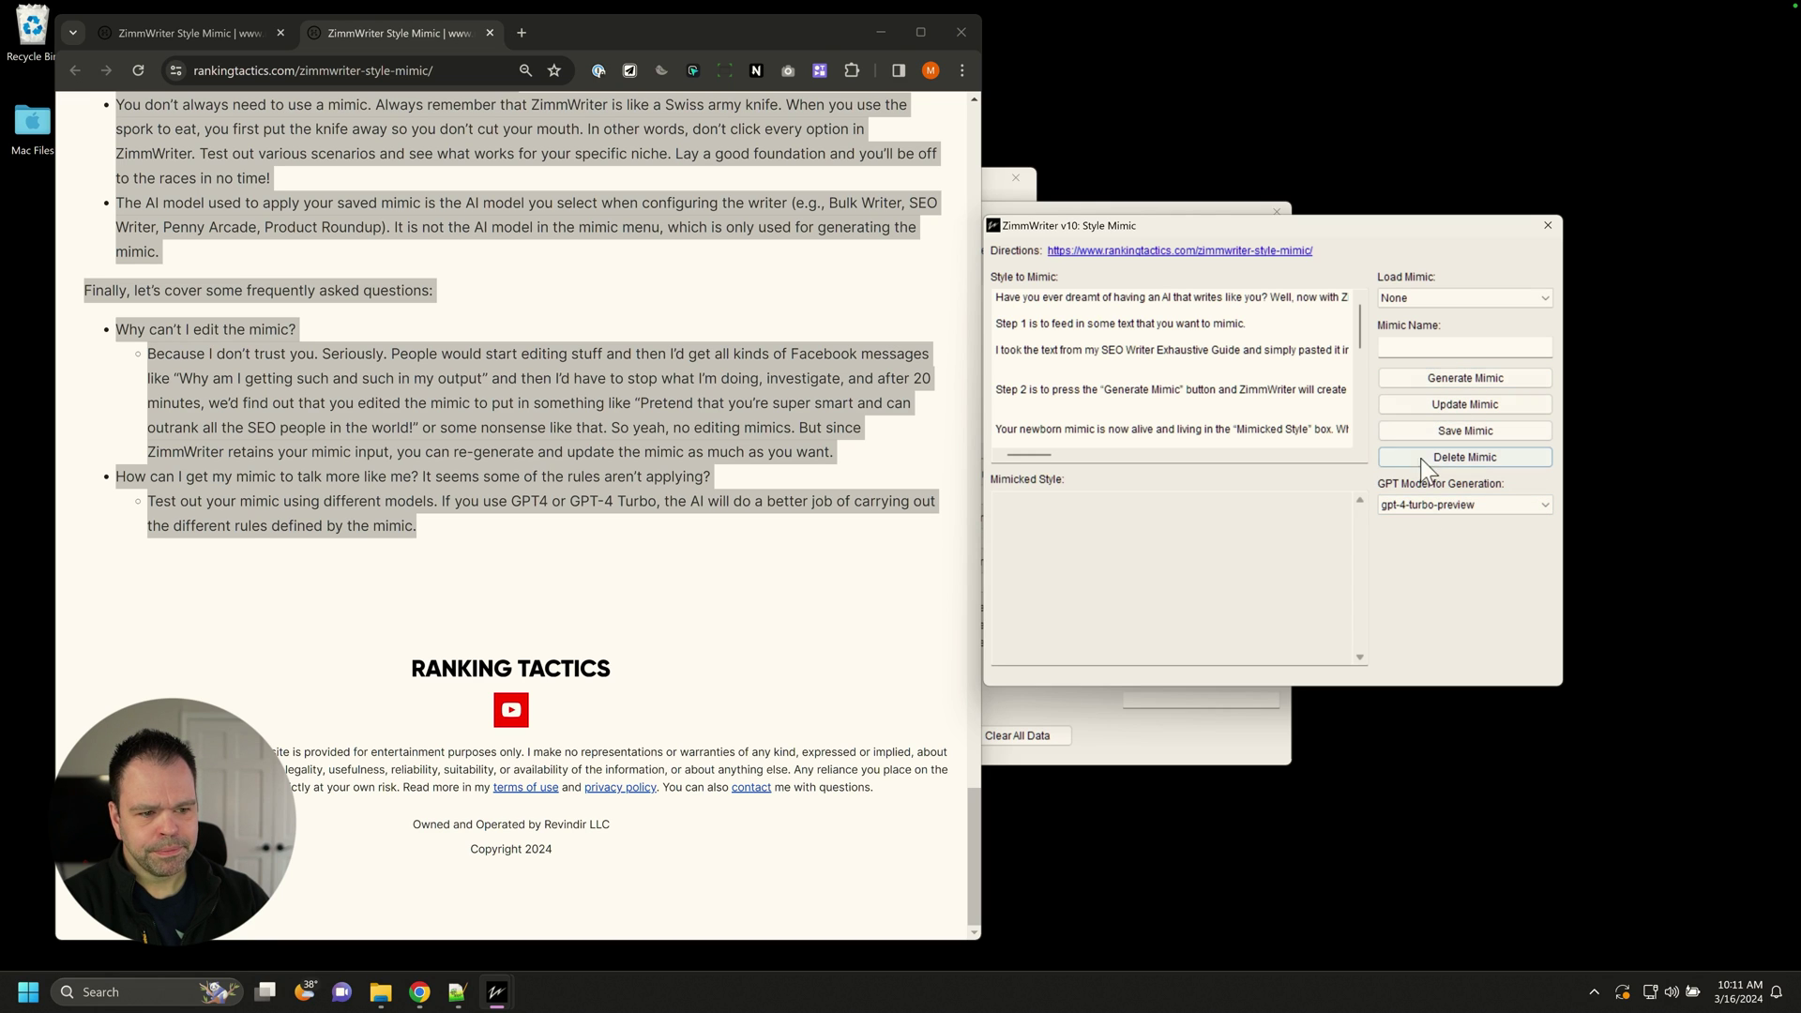
pyautogui.click(881, 32)
# Generate a mimicked style from the pasted text, giving a conversational, informative, slightly playful tone
pyautogui.click(1444, 377)
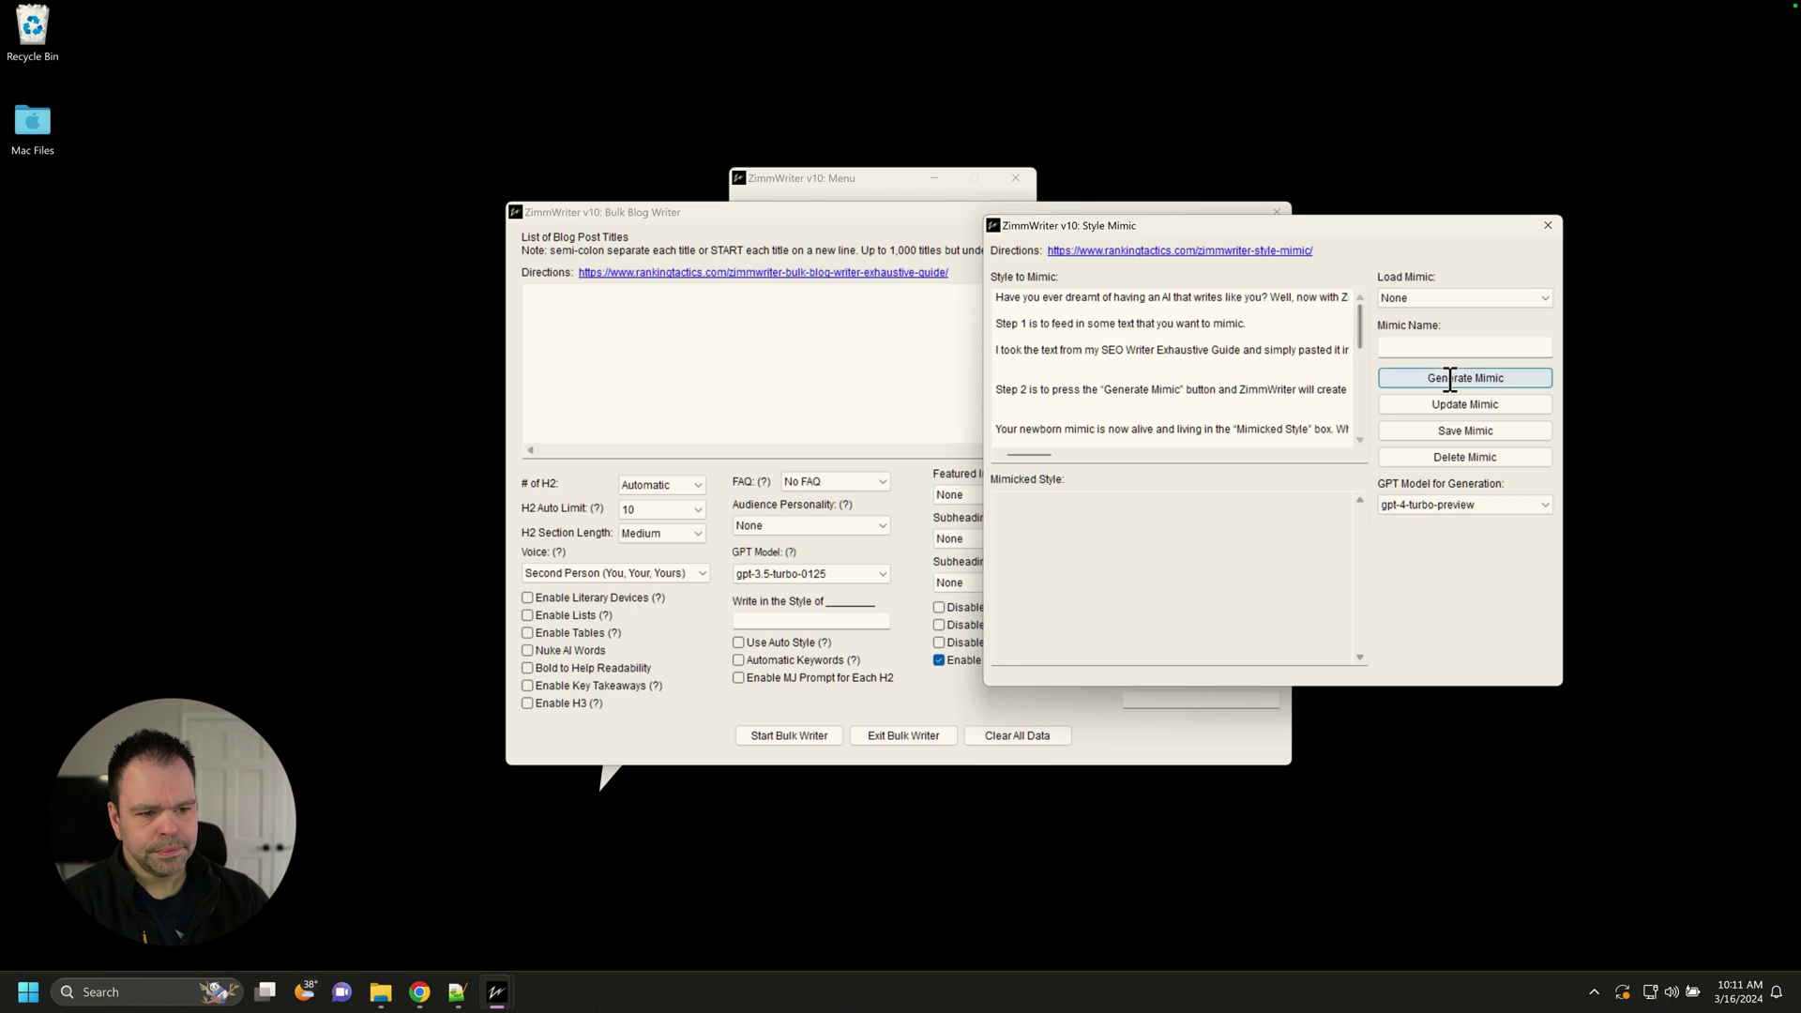
pyautogui.moveTo(1357, 226); pyautogui.dragTo(993, 224)
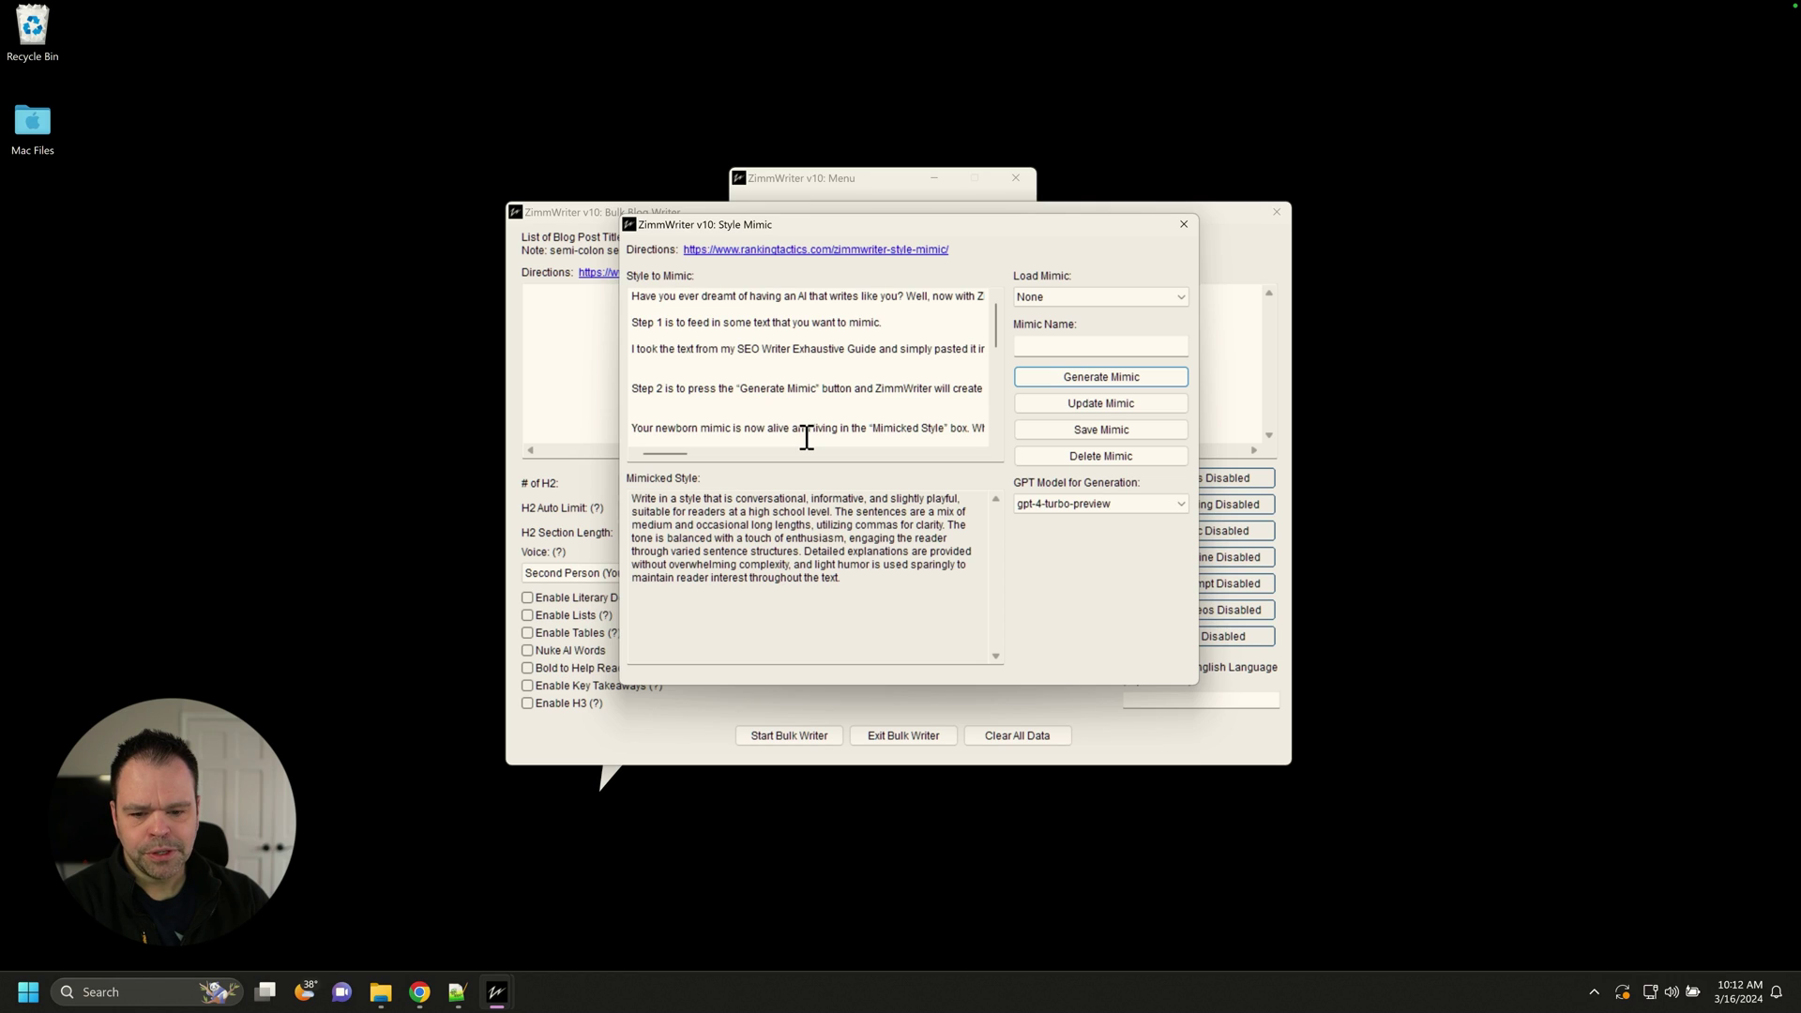
# Save the style as 'mimic of matt 1', then generate a fresh mimic from the same text
pyautogui.click(1070, 345)
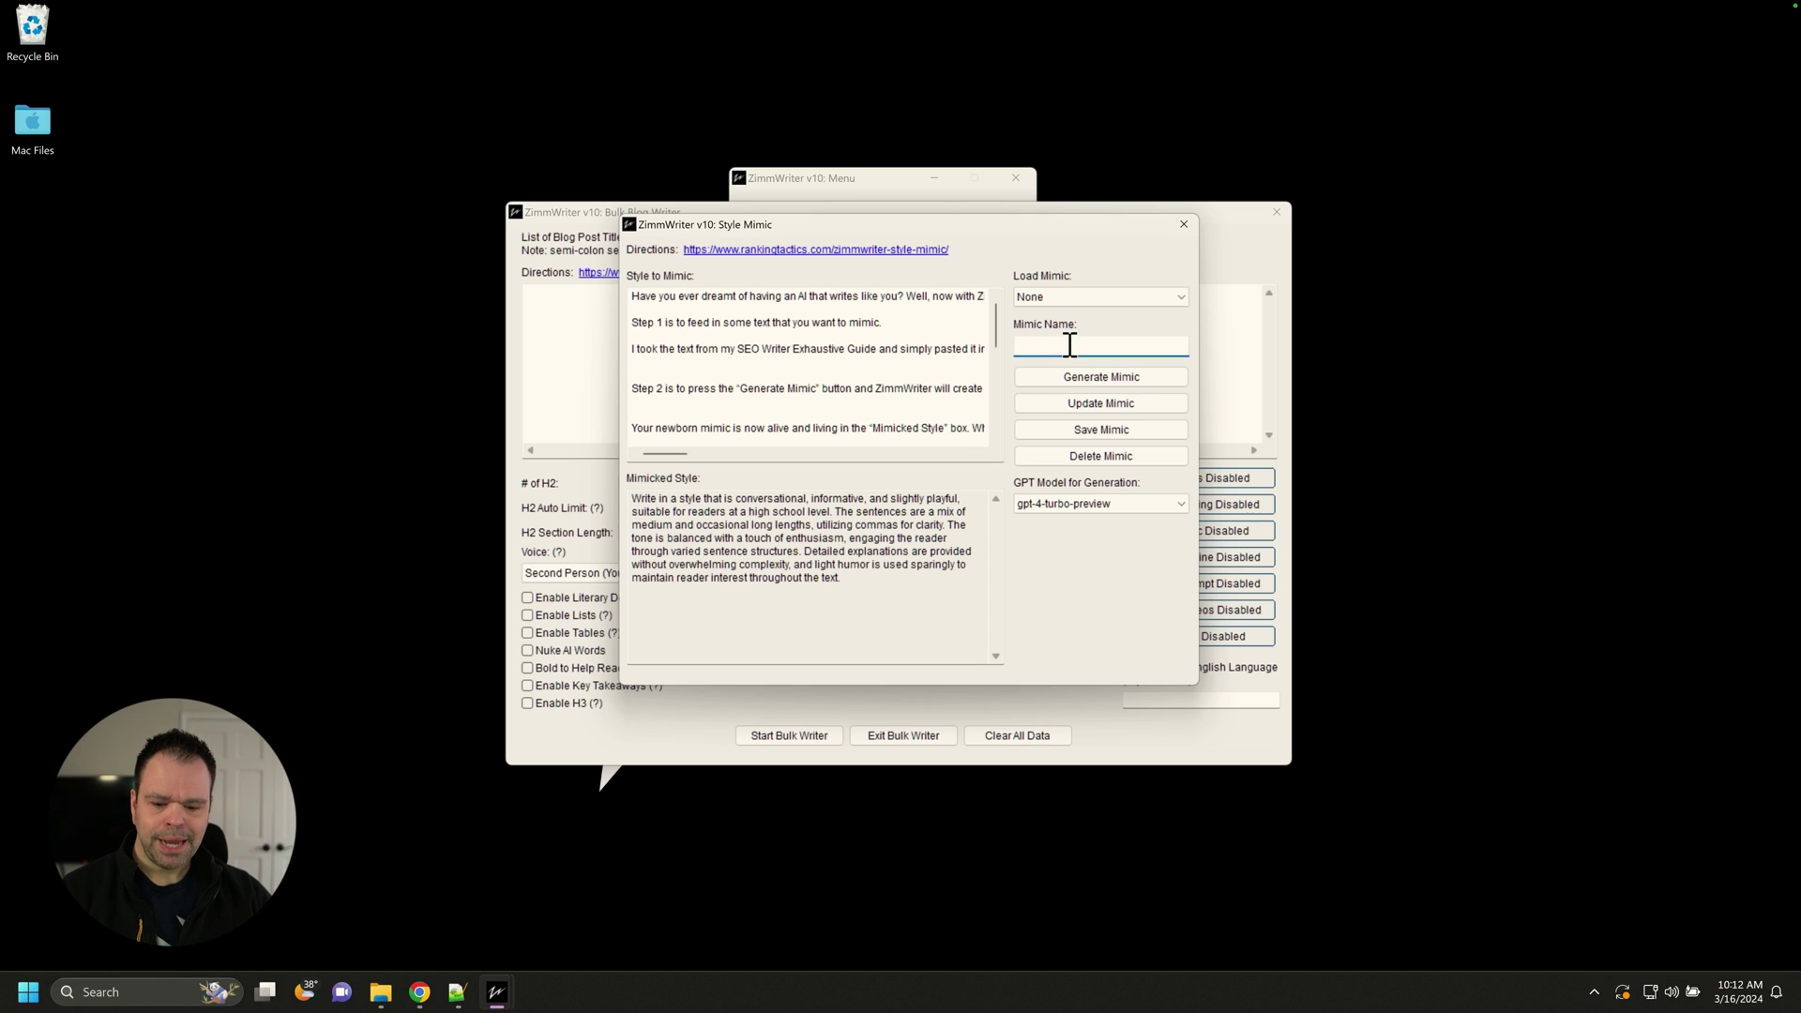
pyautogui.write('mimic of matt 1')
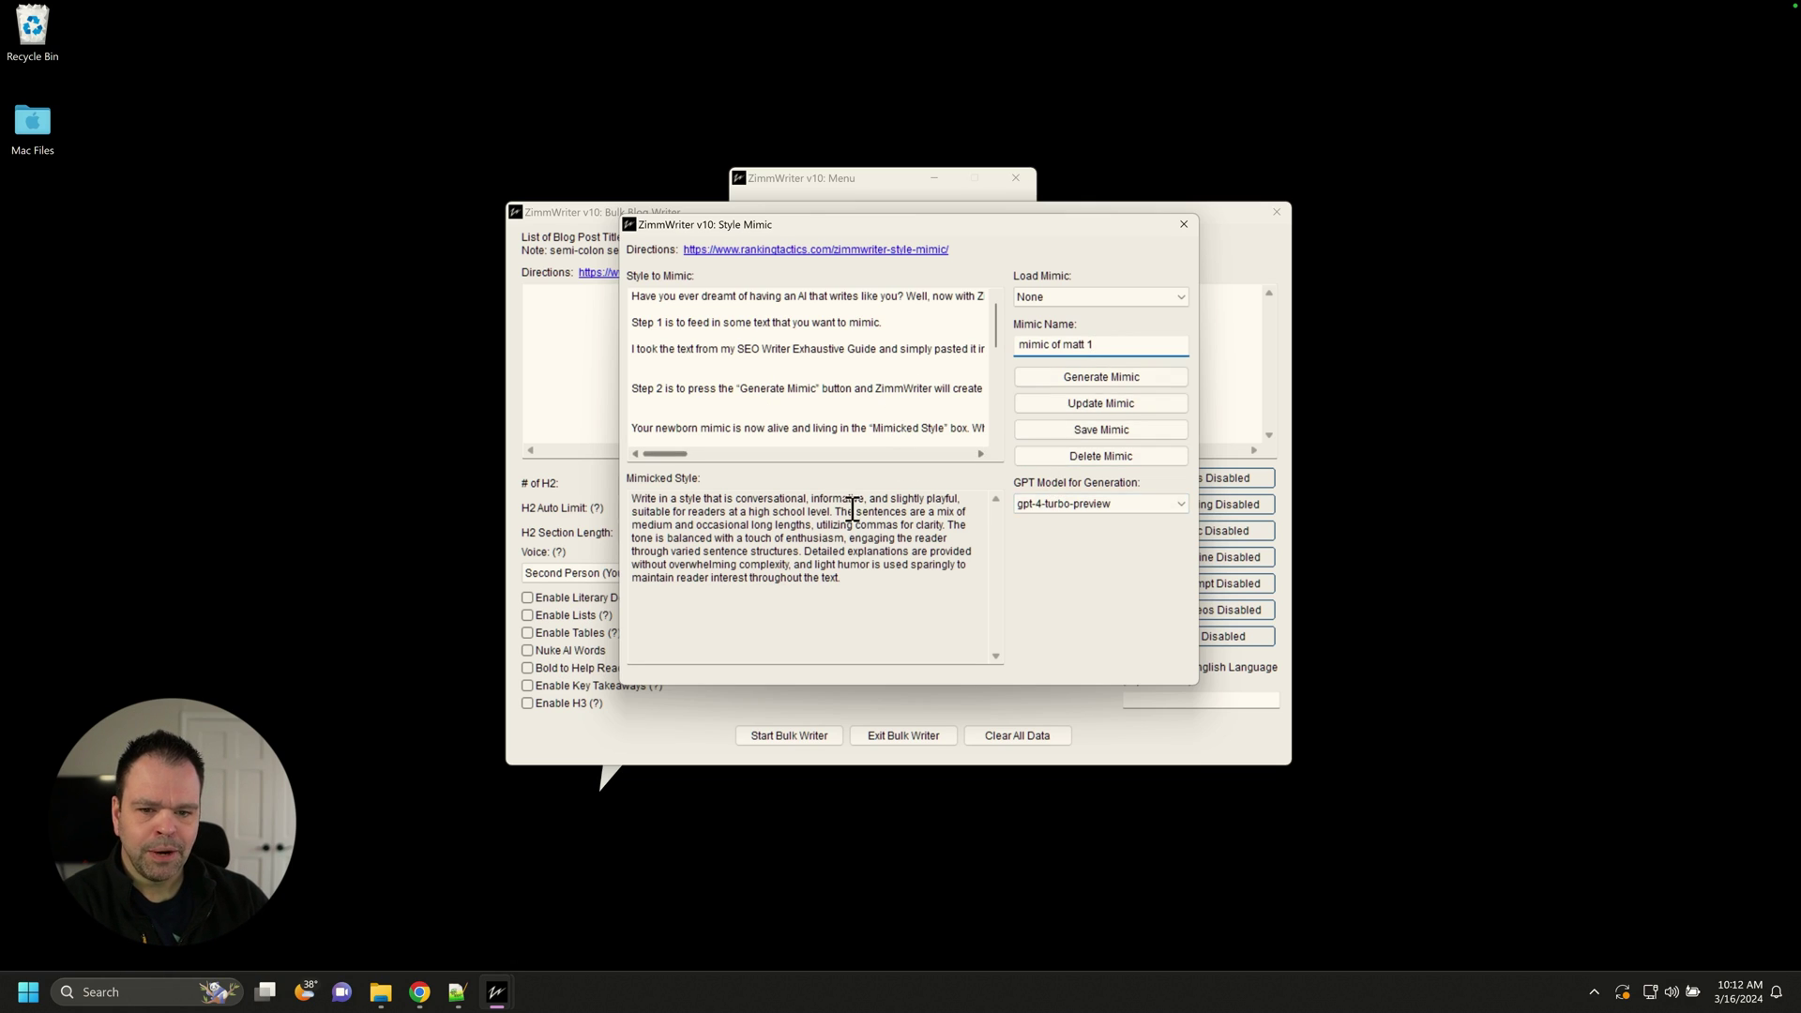
pyautogui.moveTo(763, 575); pyautogui.dragTo(638, 511)
pyautogui.click(876, 574)
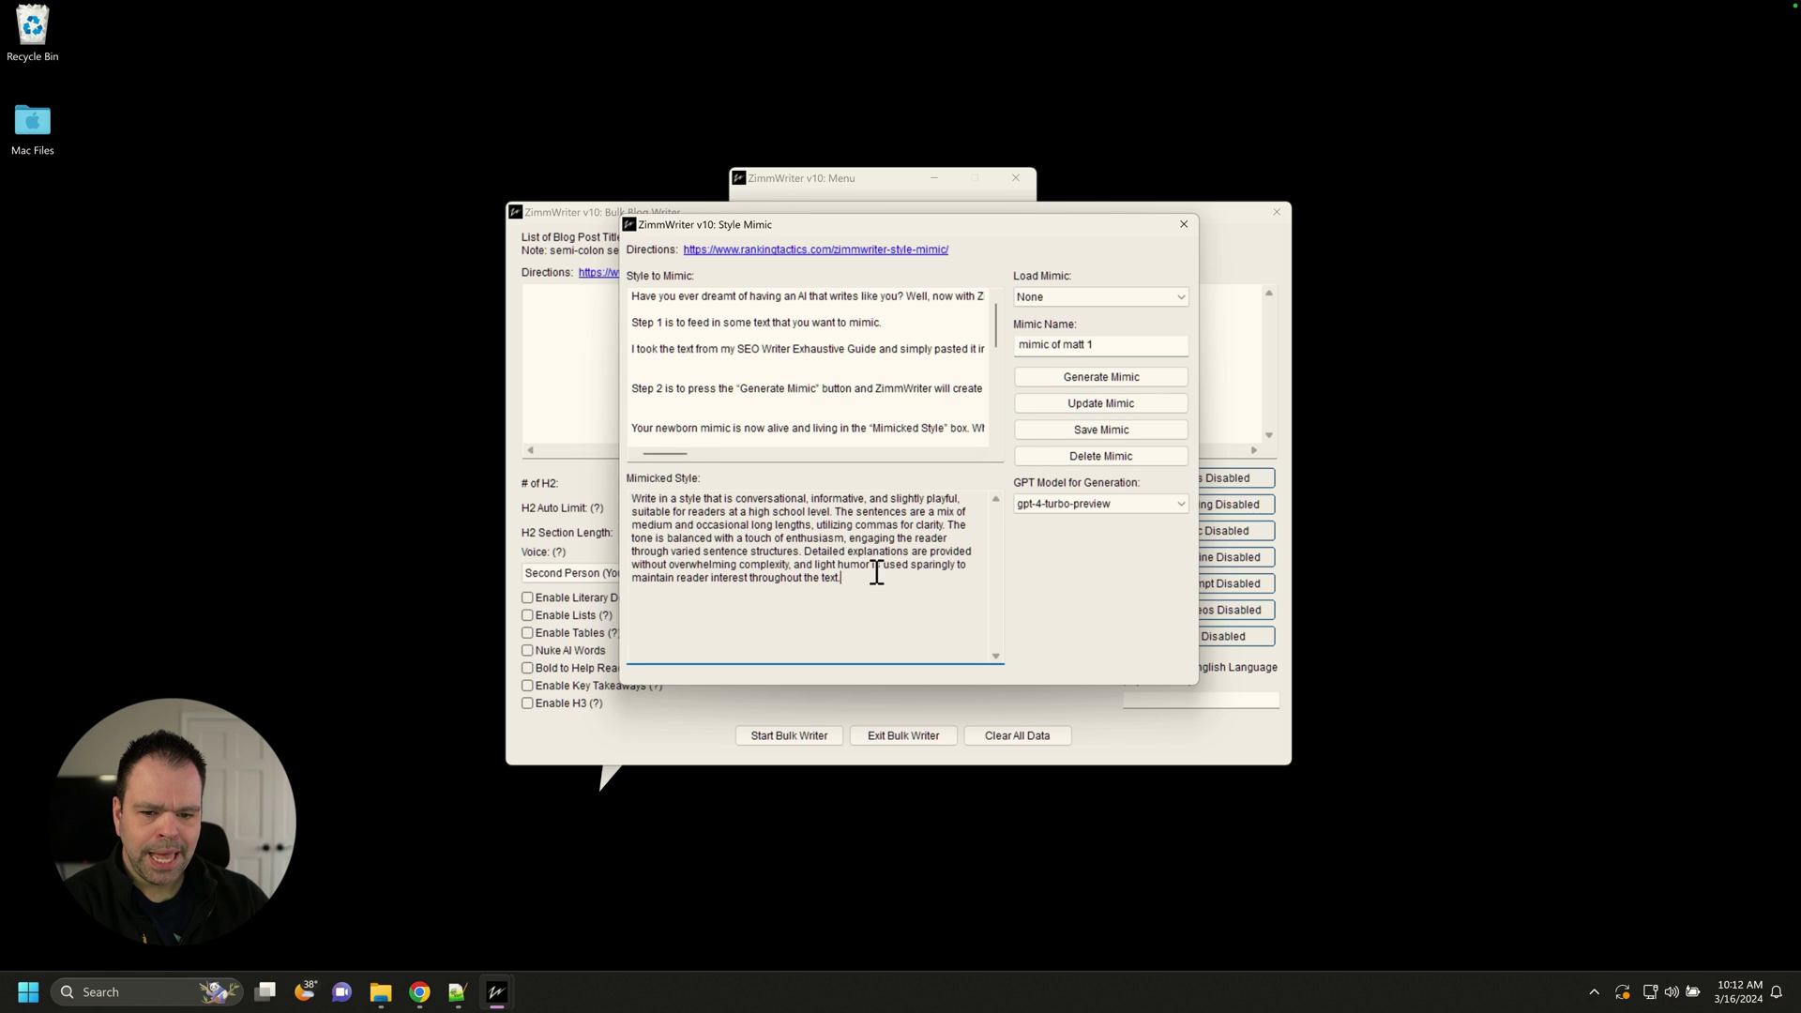
pyautogui.click(1122, 432)
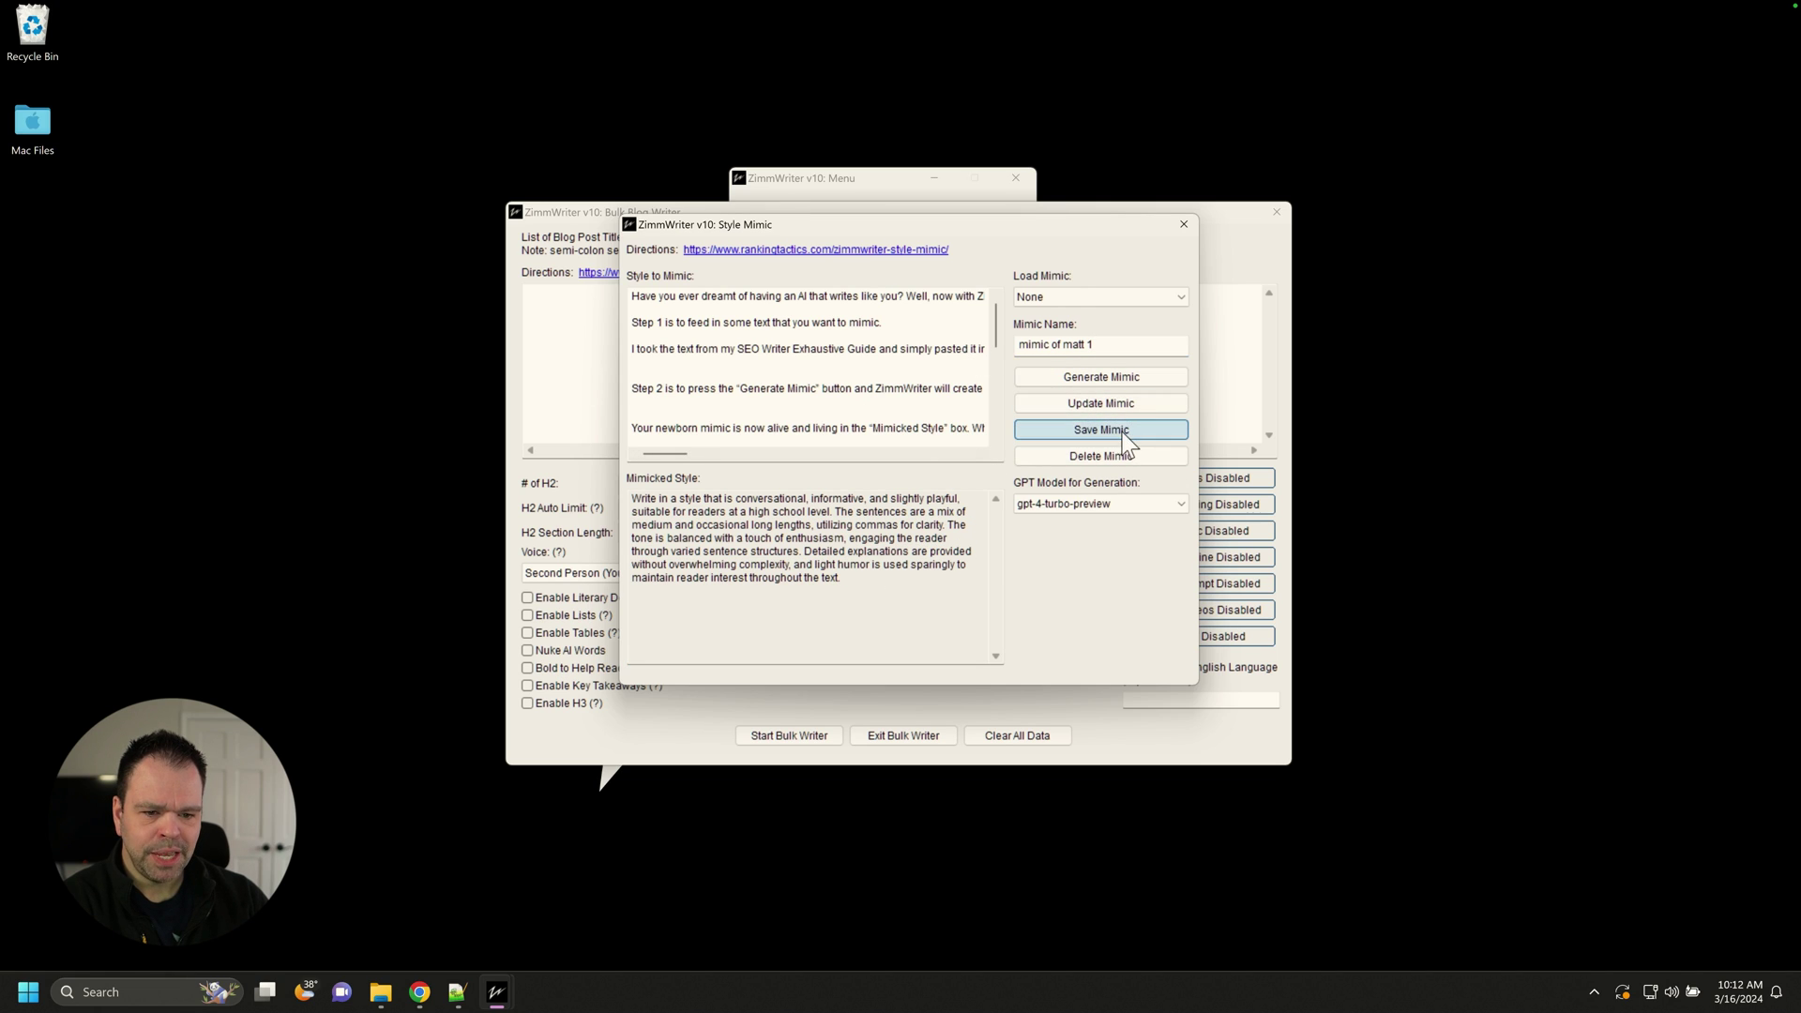
pyautogui.click(1131, 295)
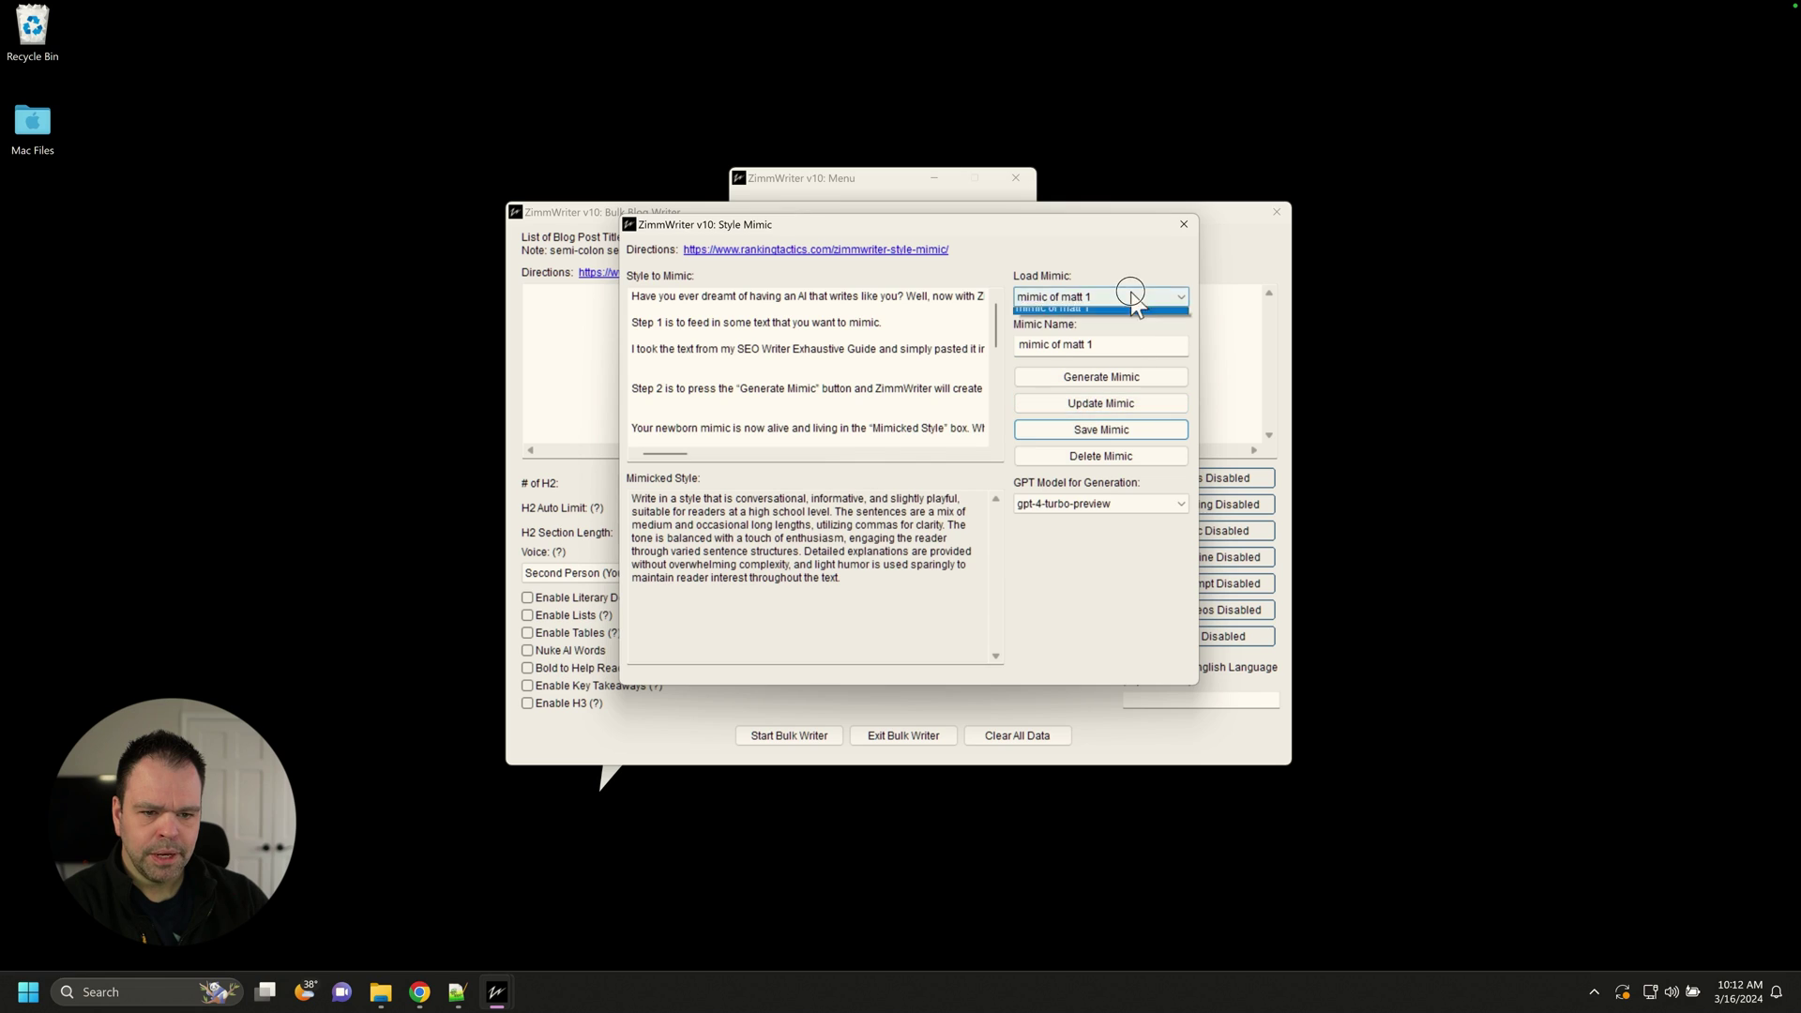
pyautogui.click(1130, 291)
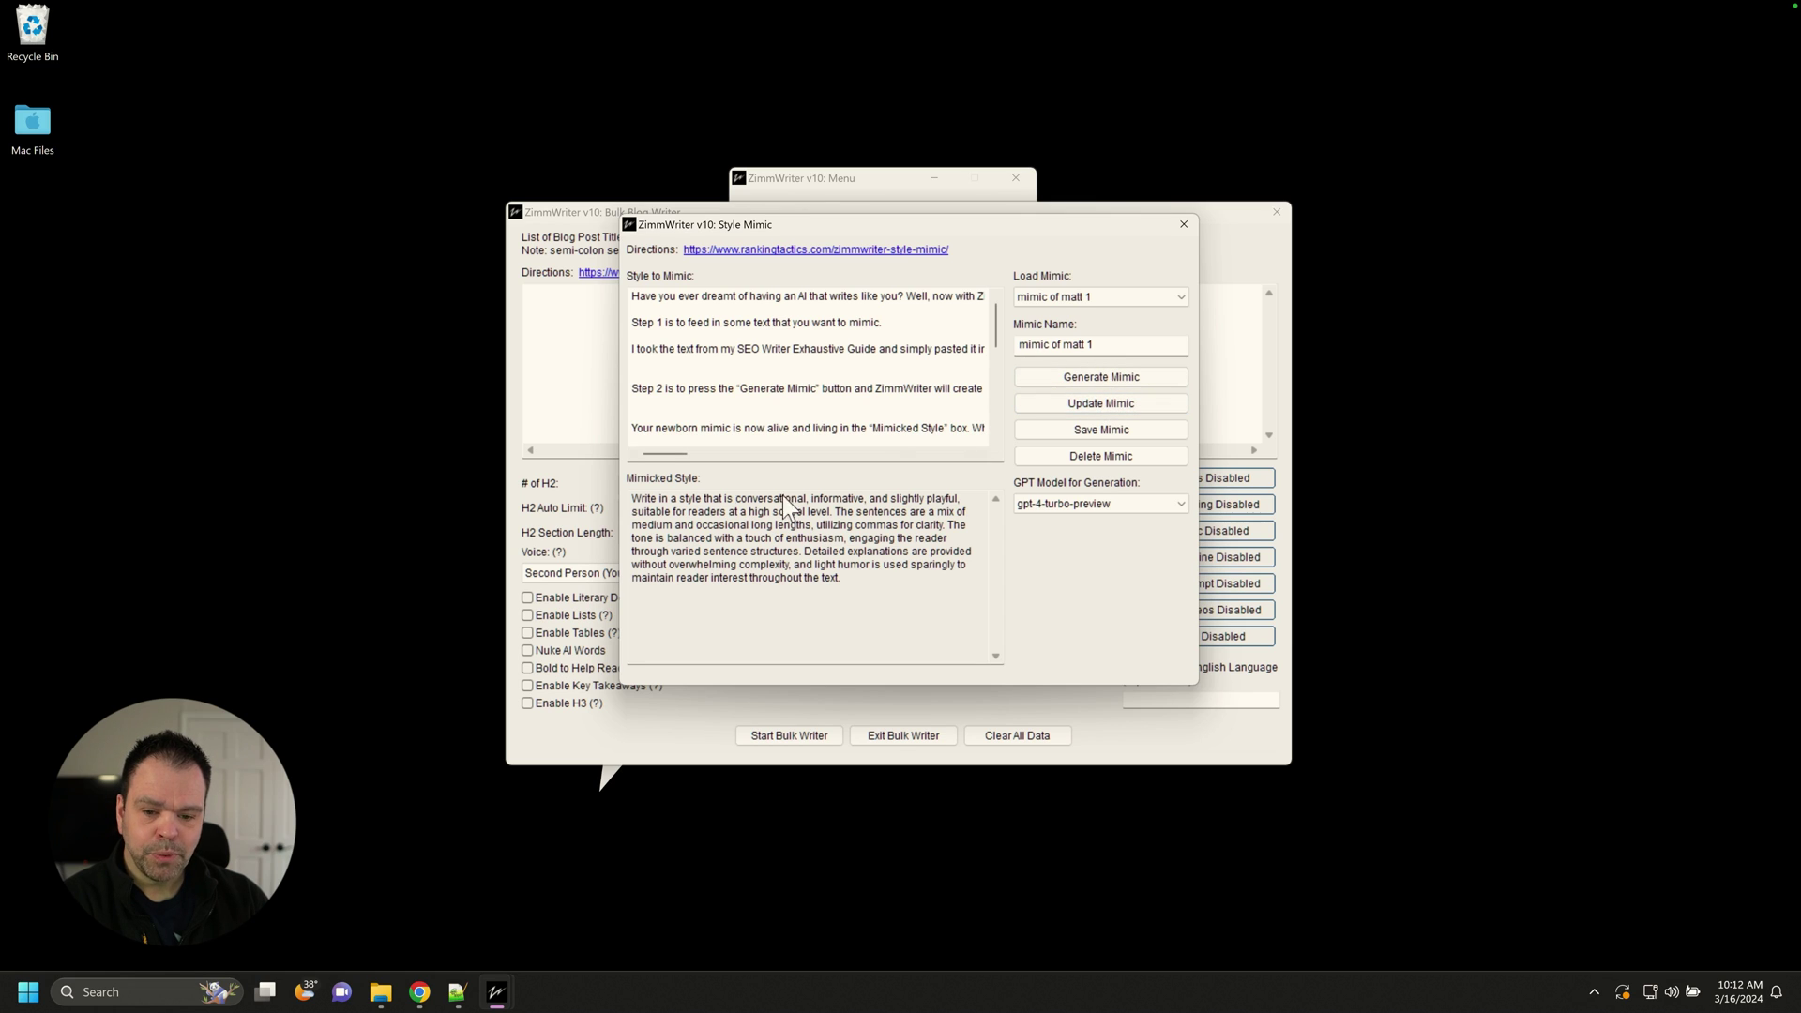
pyautogui.click(1112, 379)
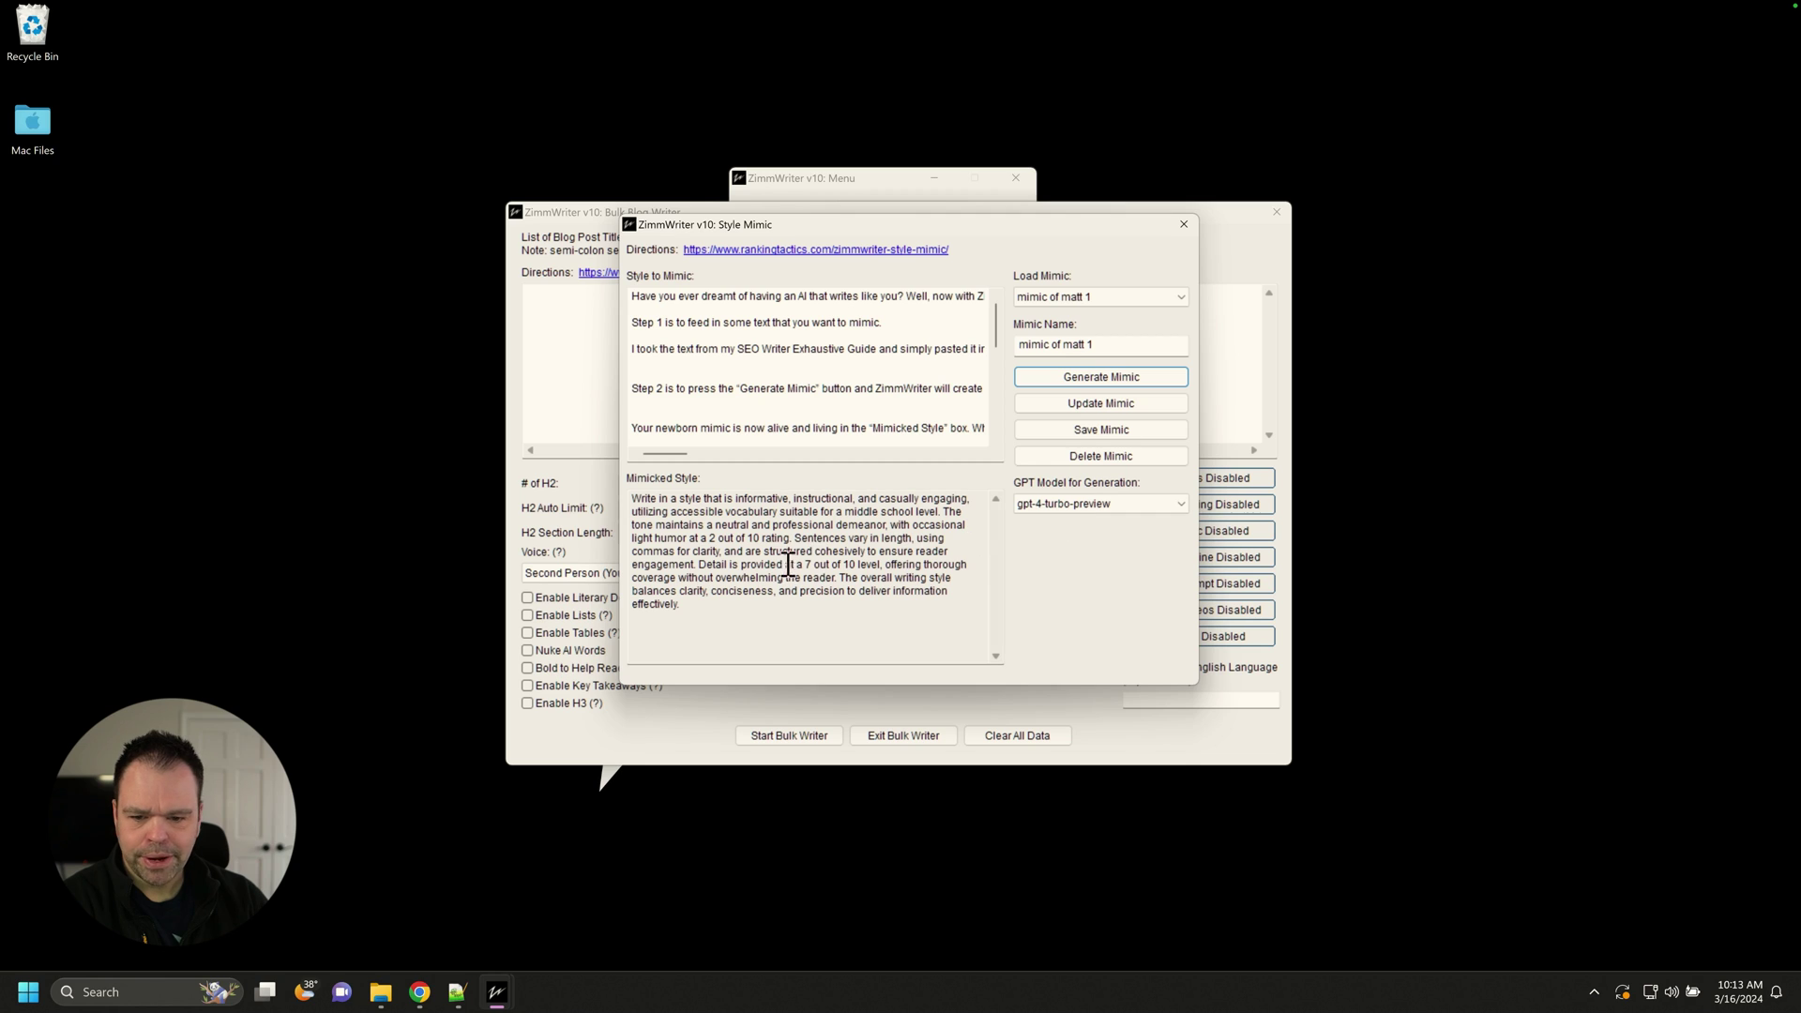
# Save the newly generated style under the name 'mimic of matt 2'
pyautogui.moveTo(699, 538); pyautogui.dragTo(844, 564)
pyautogui.click(1135, 339)
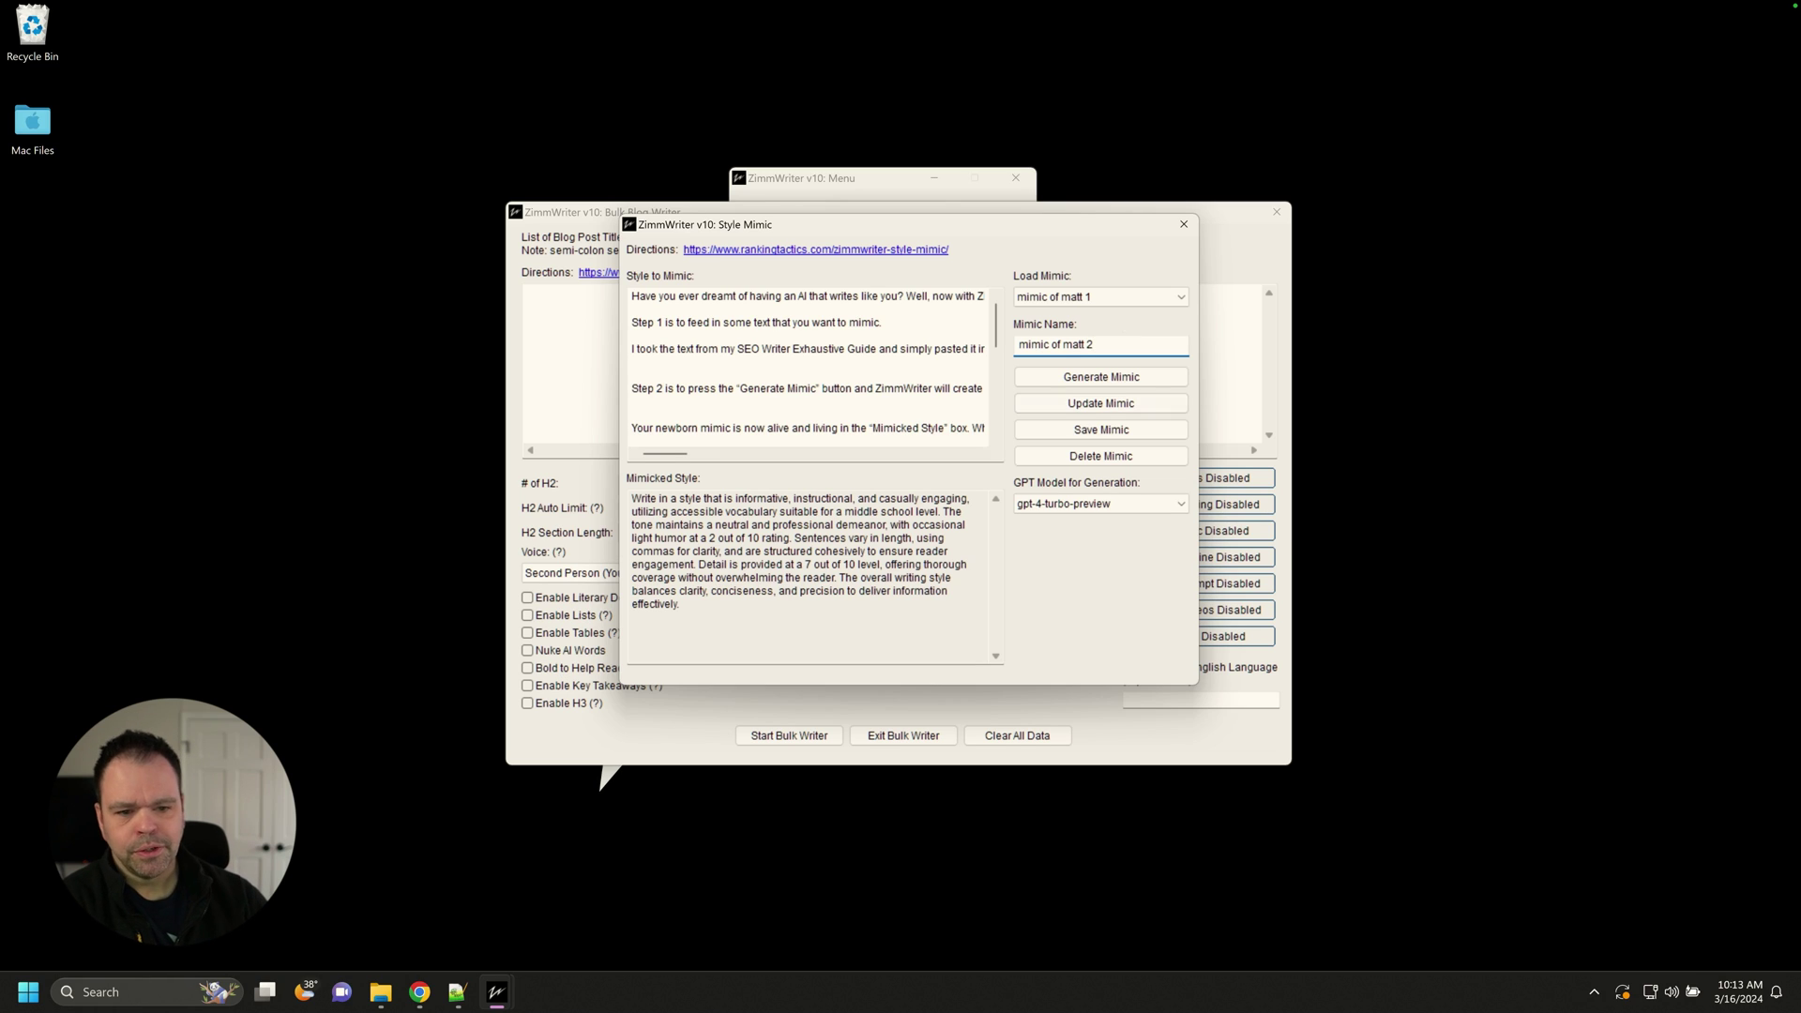
pyautogui.click(1121, 436)
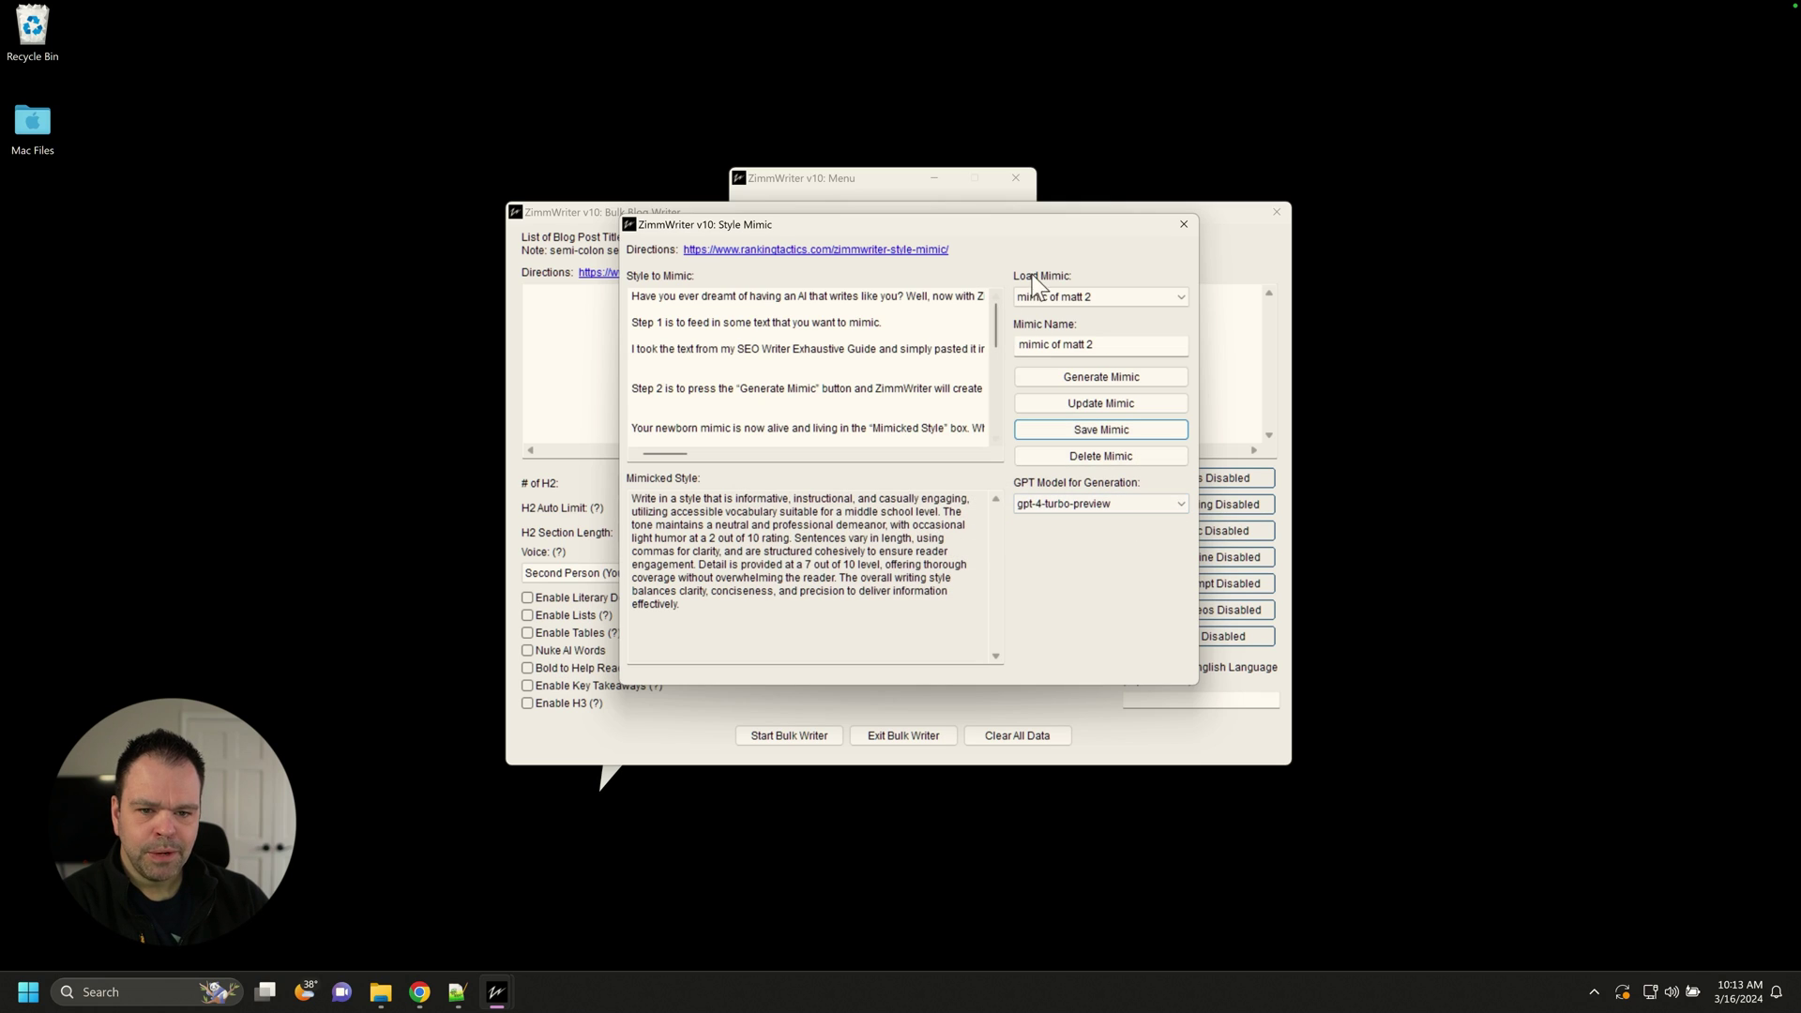
# Check the saved mimics list, loading mimic of matt 1 and then mimic of matt 2
pyautogui.click(1079, 298)
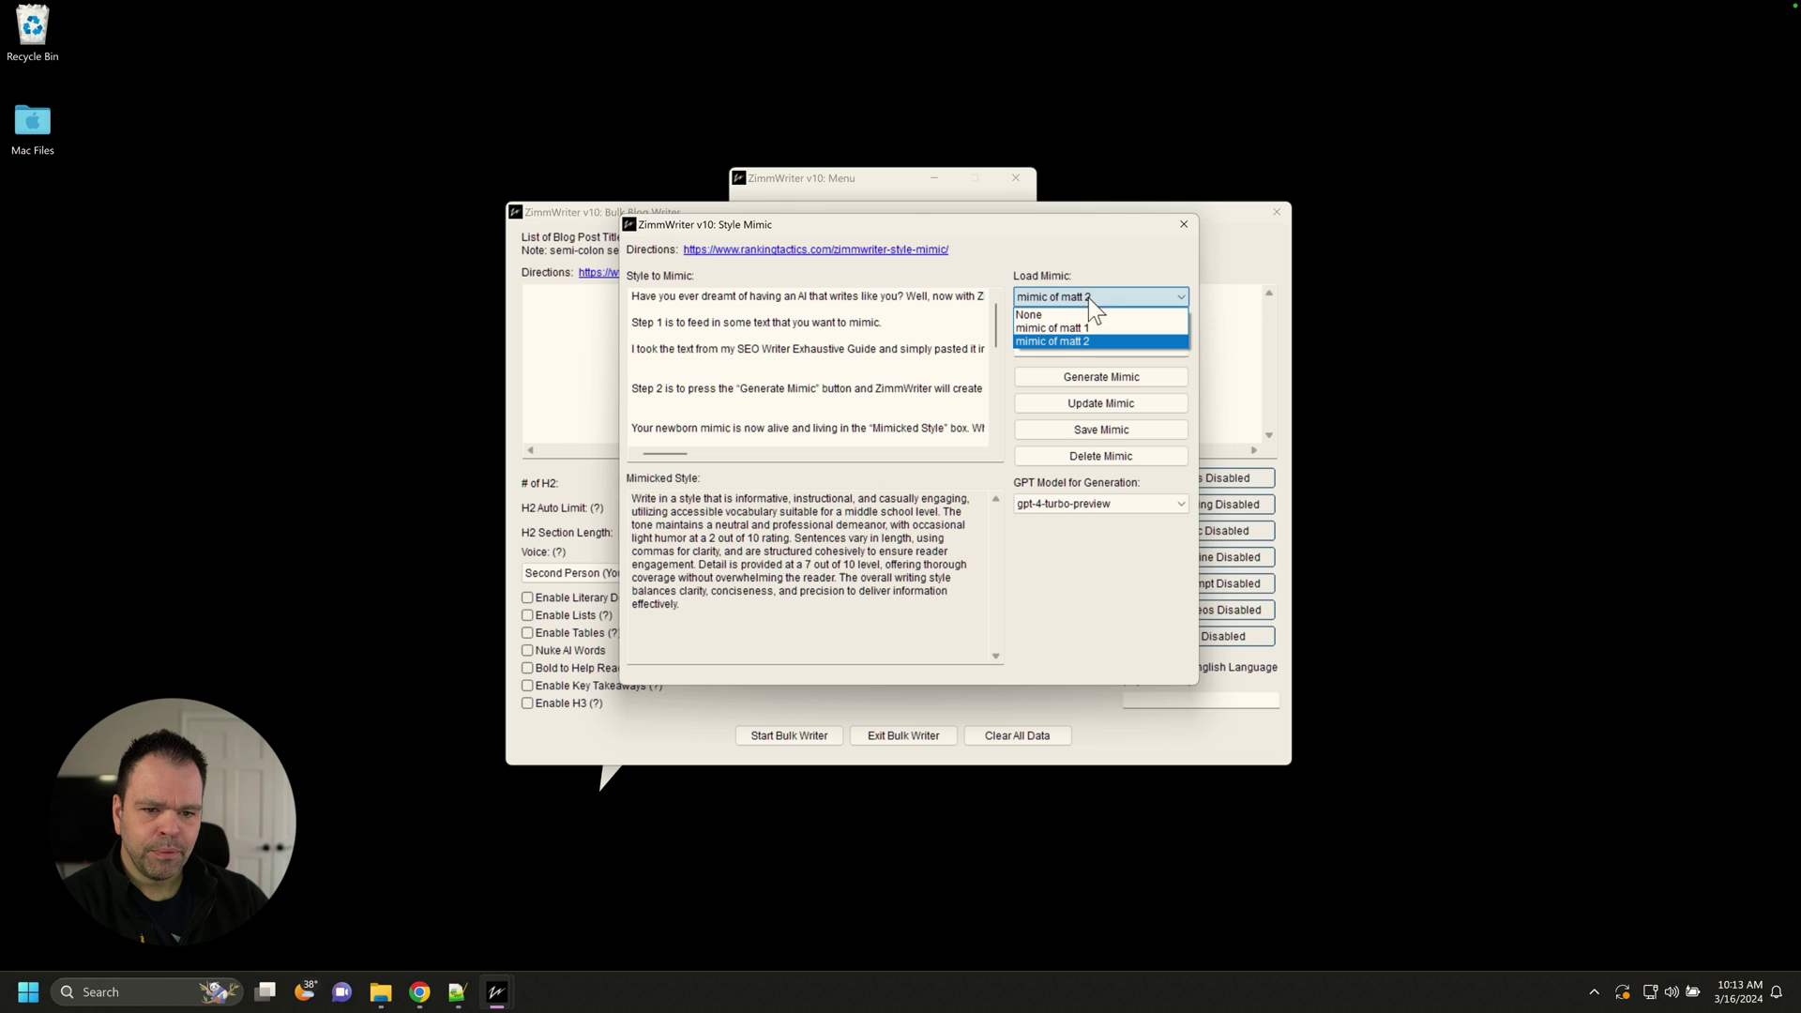
pyautogui.click(1184, 226)
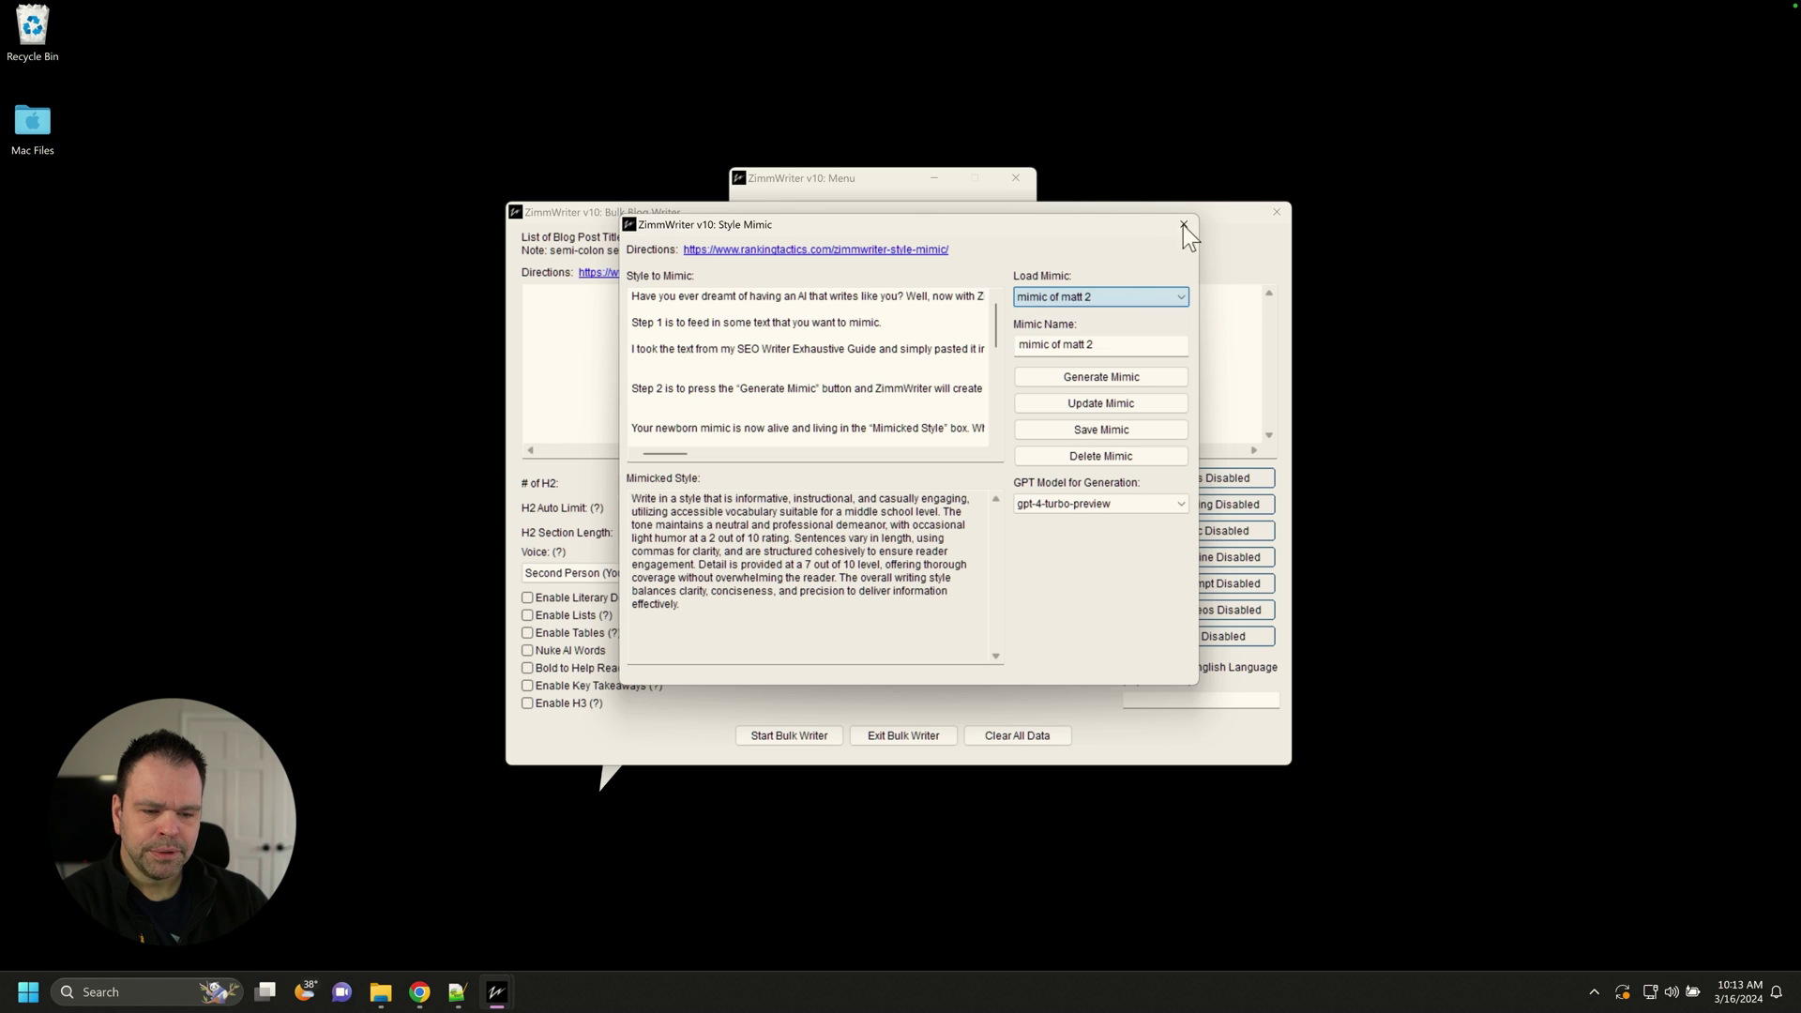
pyautogui.click(1101, 300)
pyautogui.click(1075, 329)
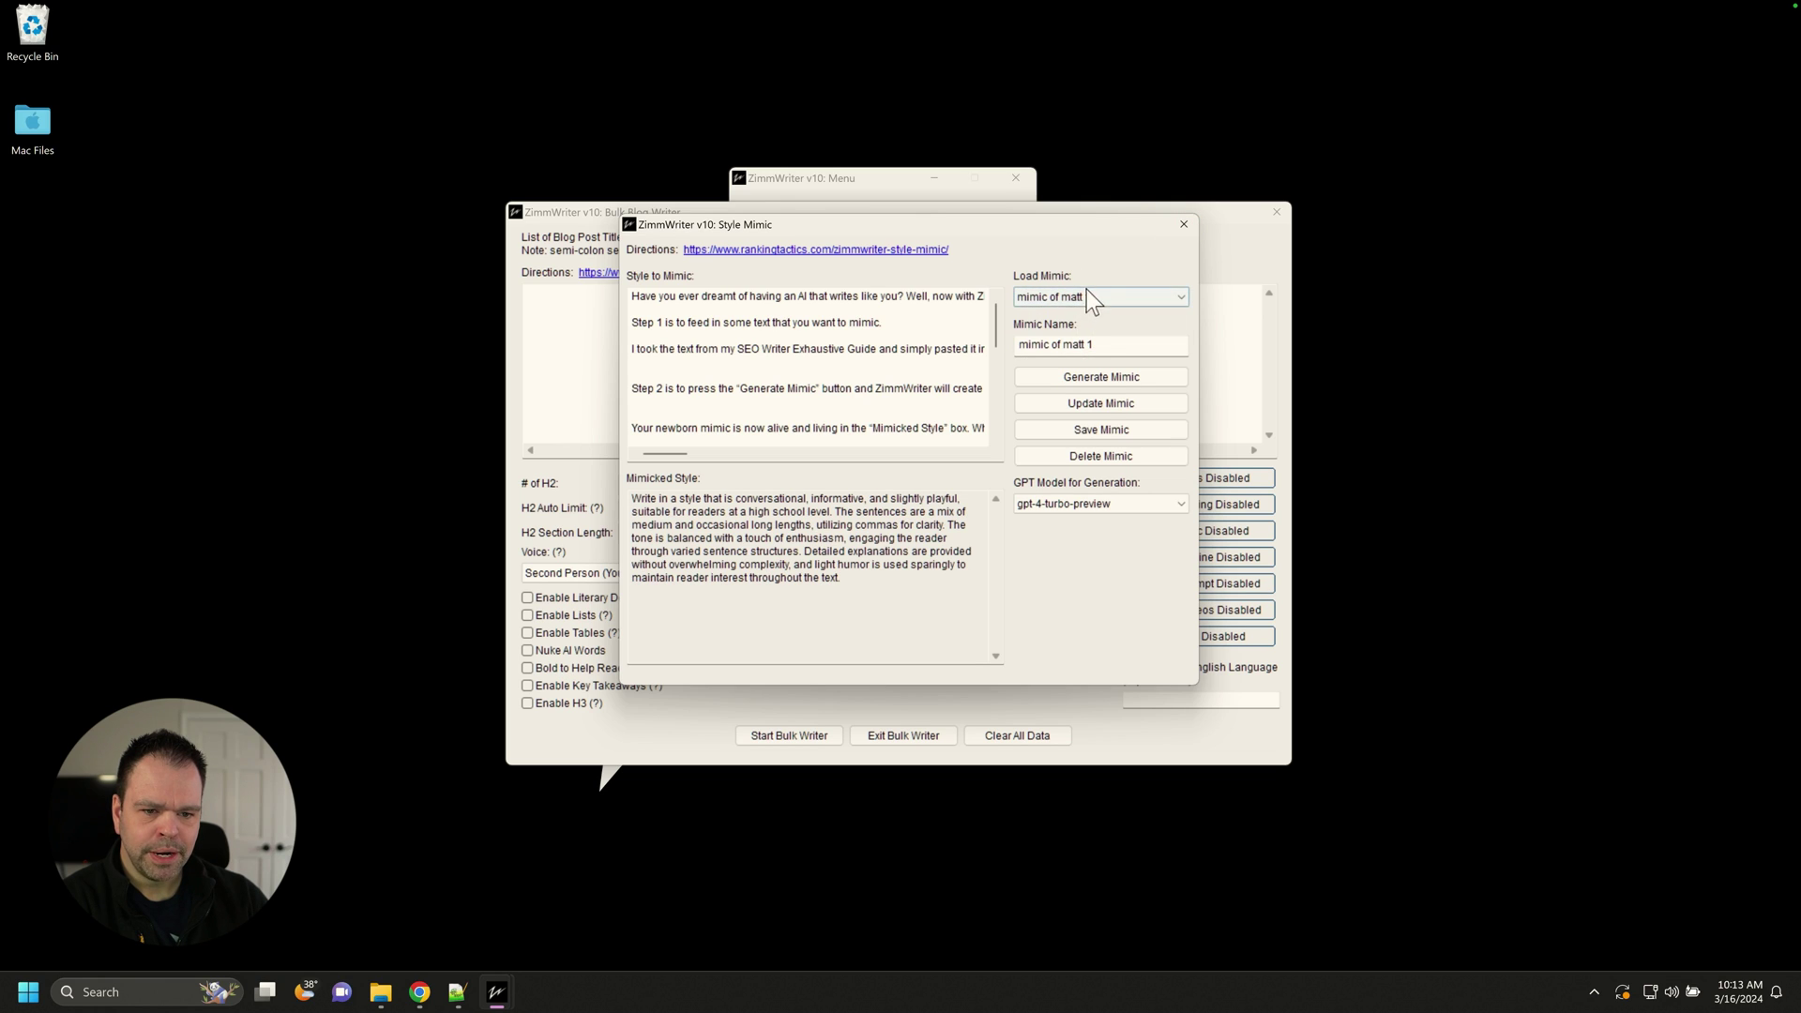
pyautogui.click(1086, 293)
pyautogui.click(1081, 342)
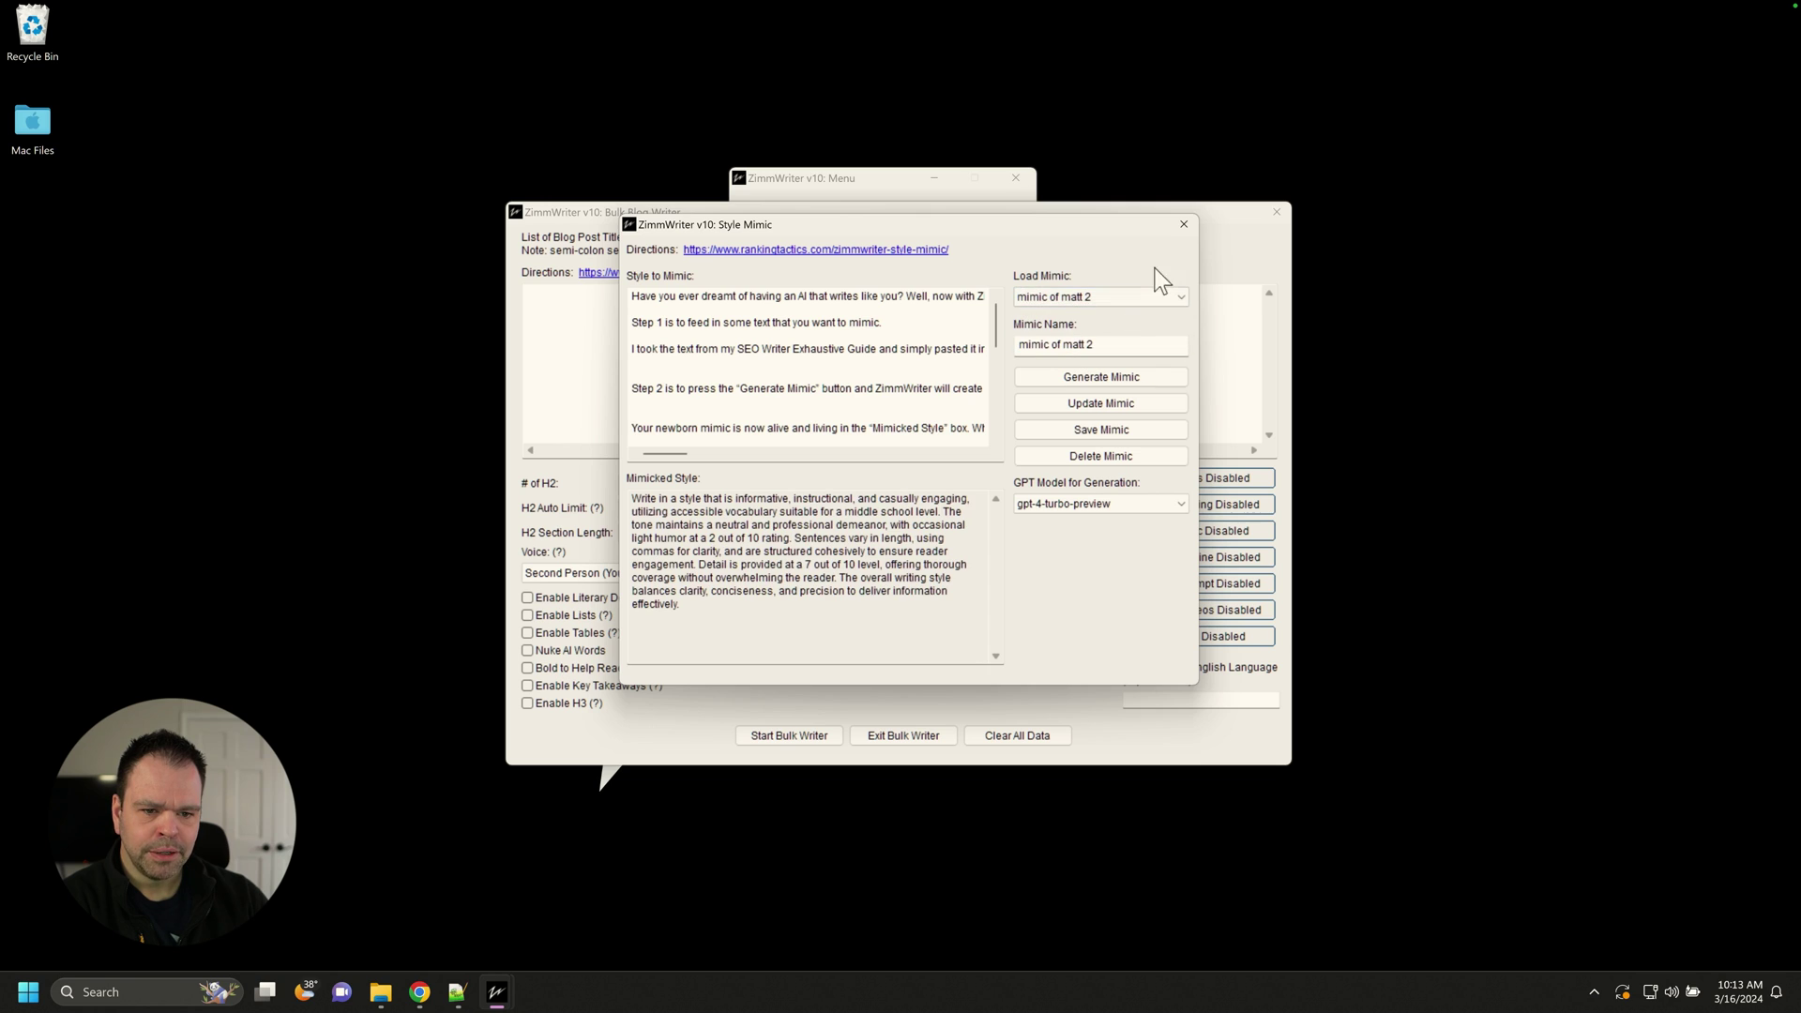
# Enter the blog title 'how to get more backlinks' and load mimic of matt 1 as the active style
pyautogui.click(1184, 226)
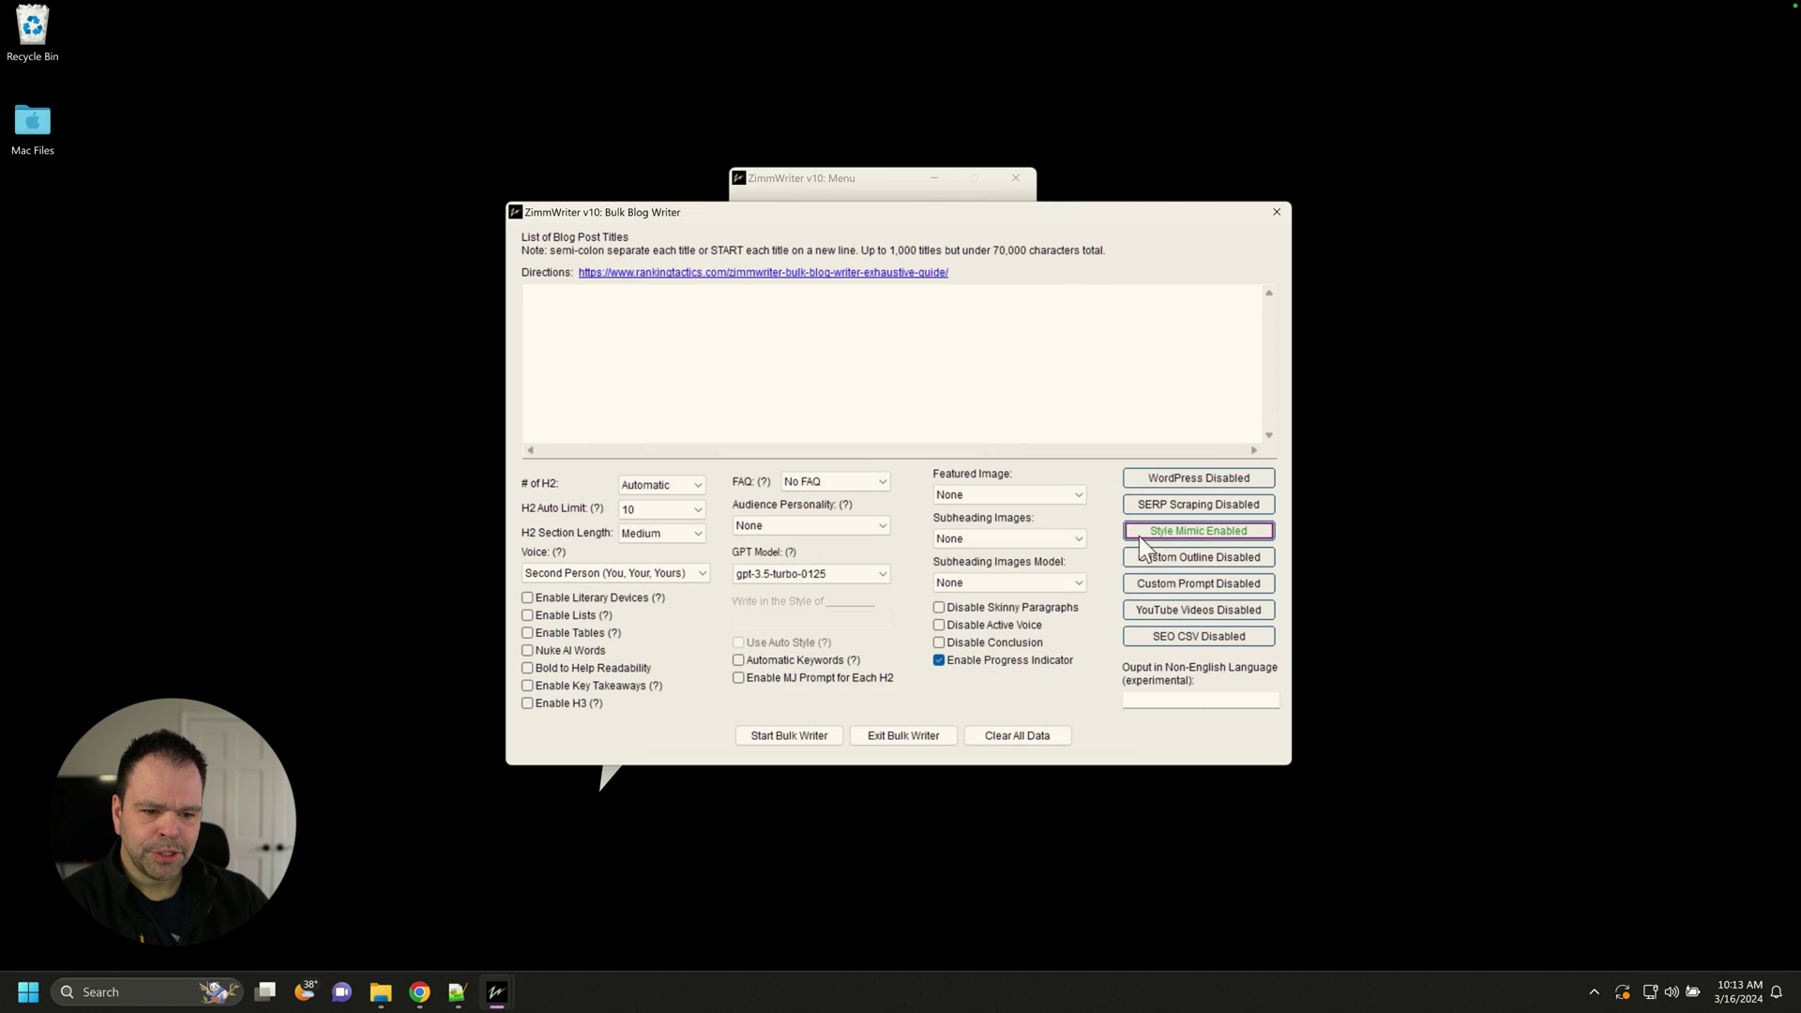
pyautogui.click(633, 297)
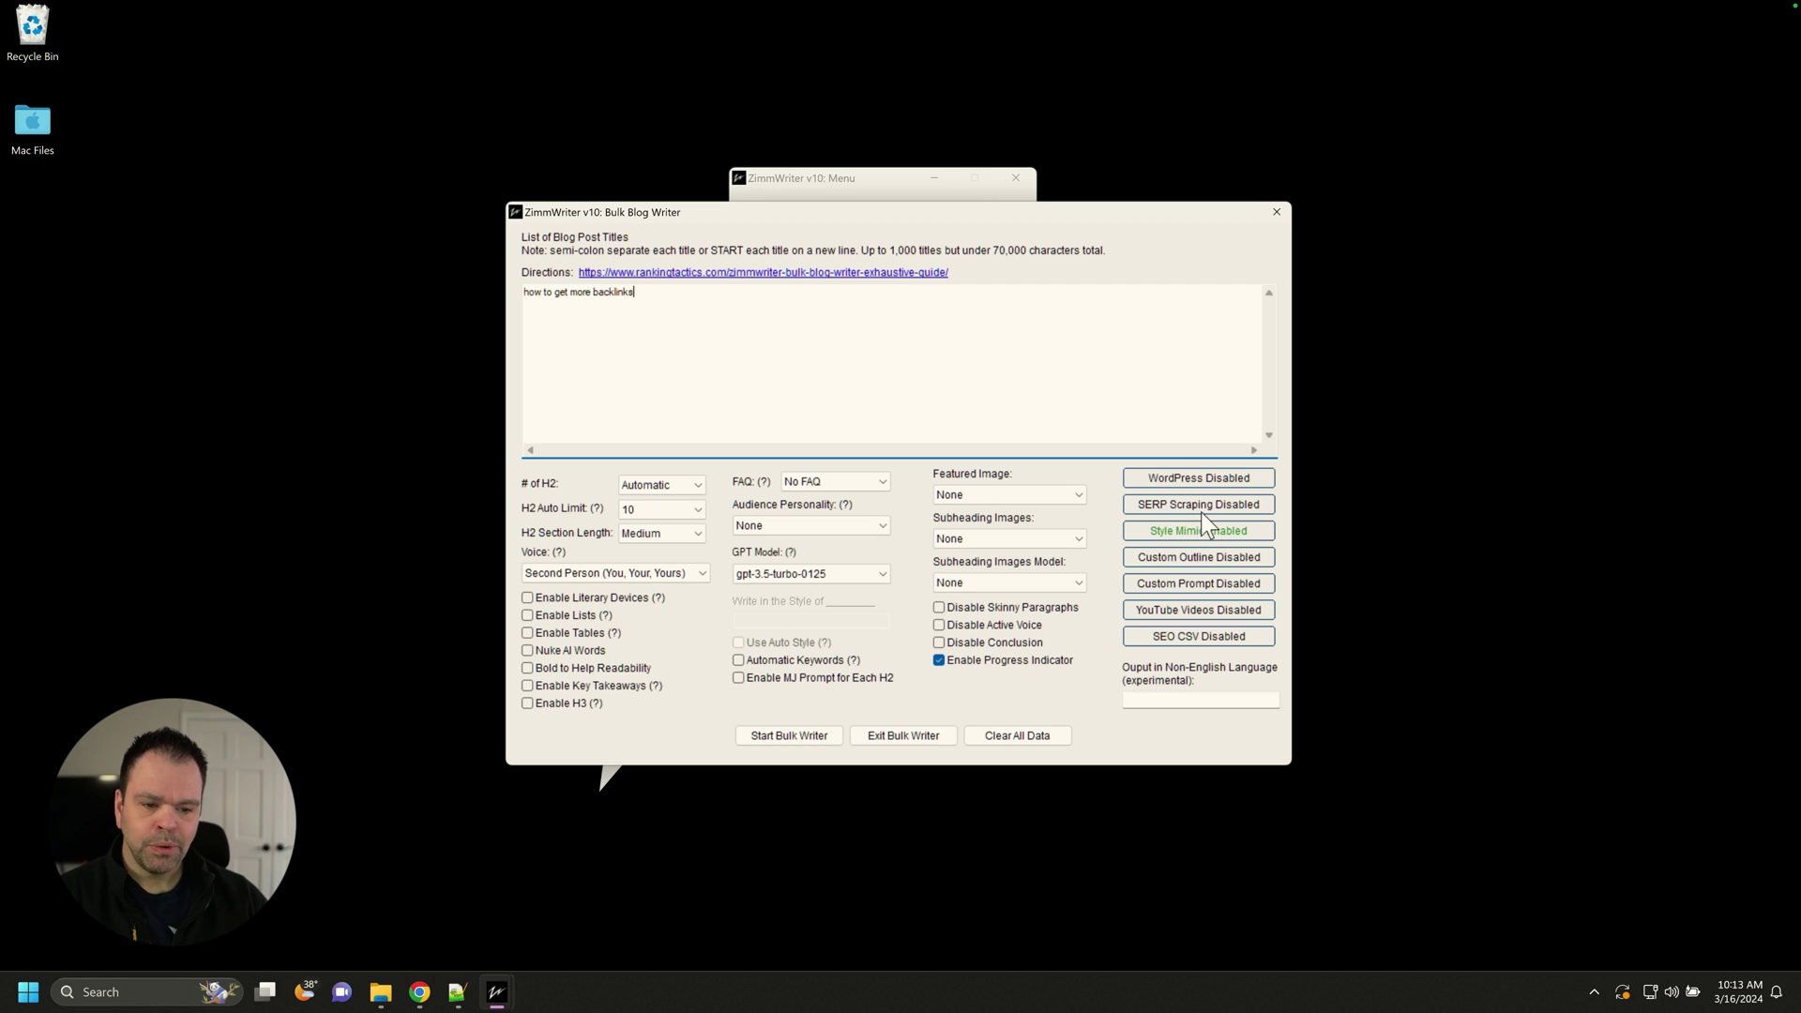
pyautogui.click(1218, 532)
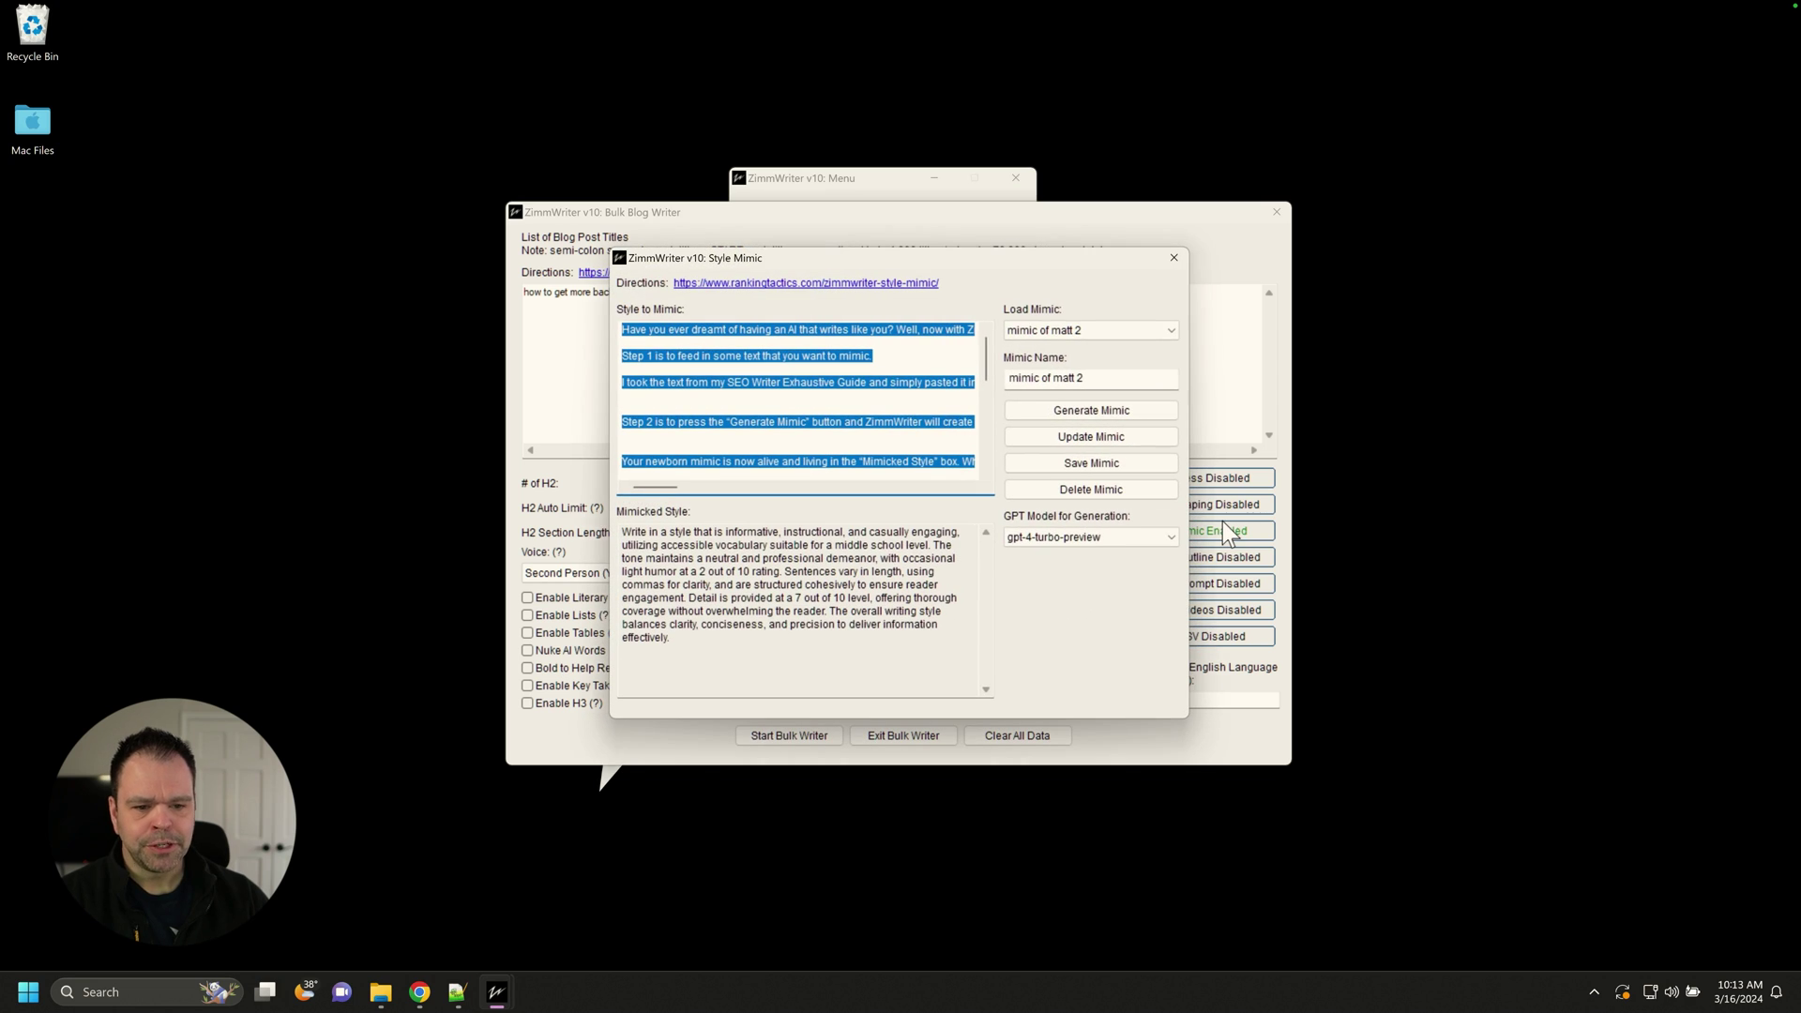
pyautogui.click(1056, 334)
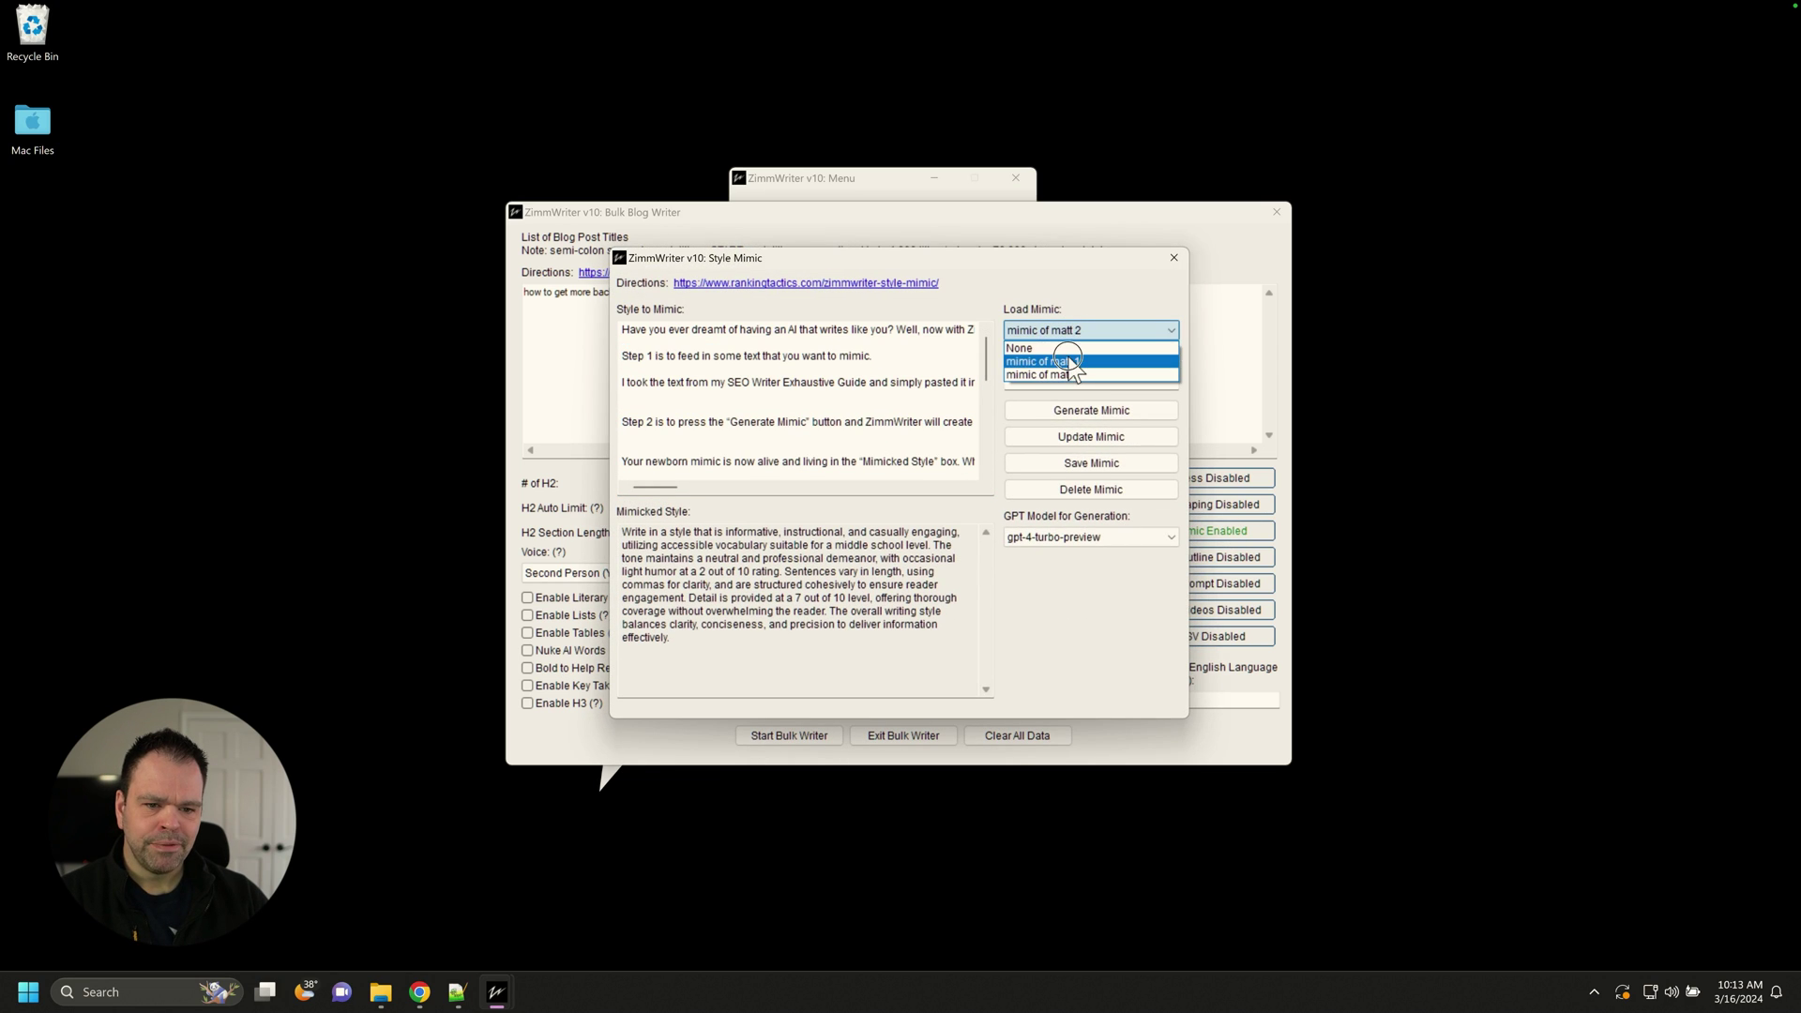
pyautogui.click(1066, 364)
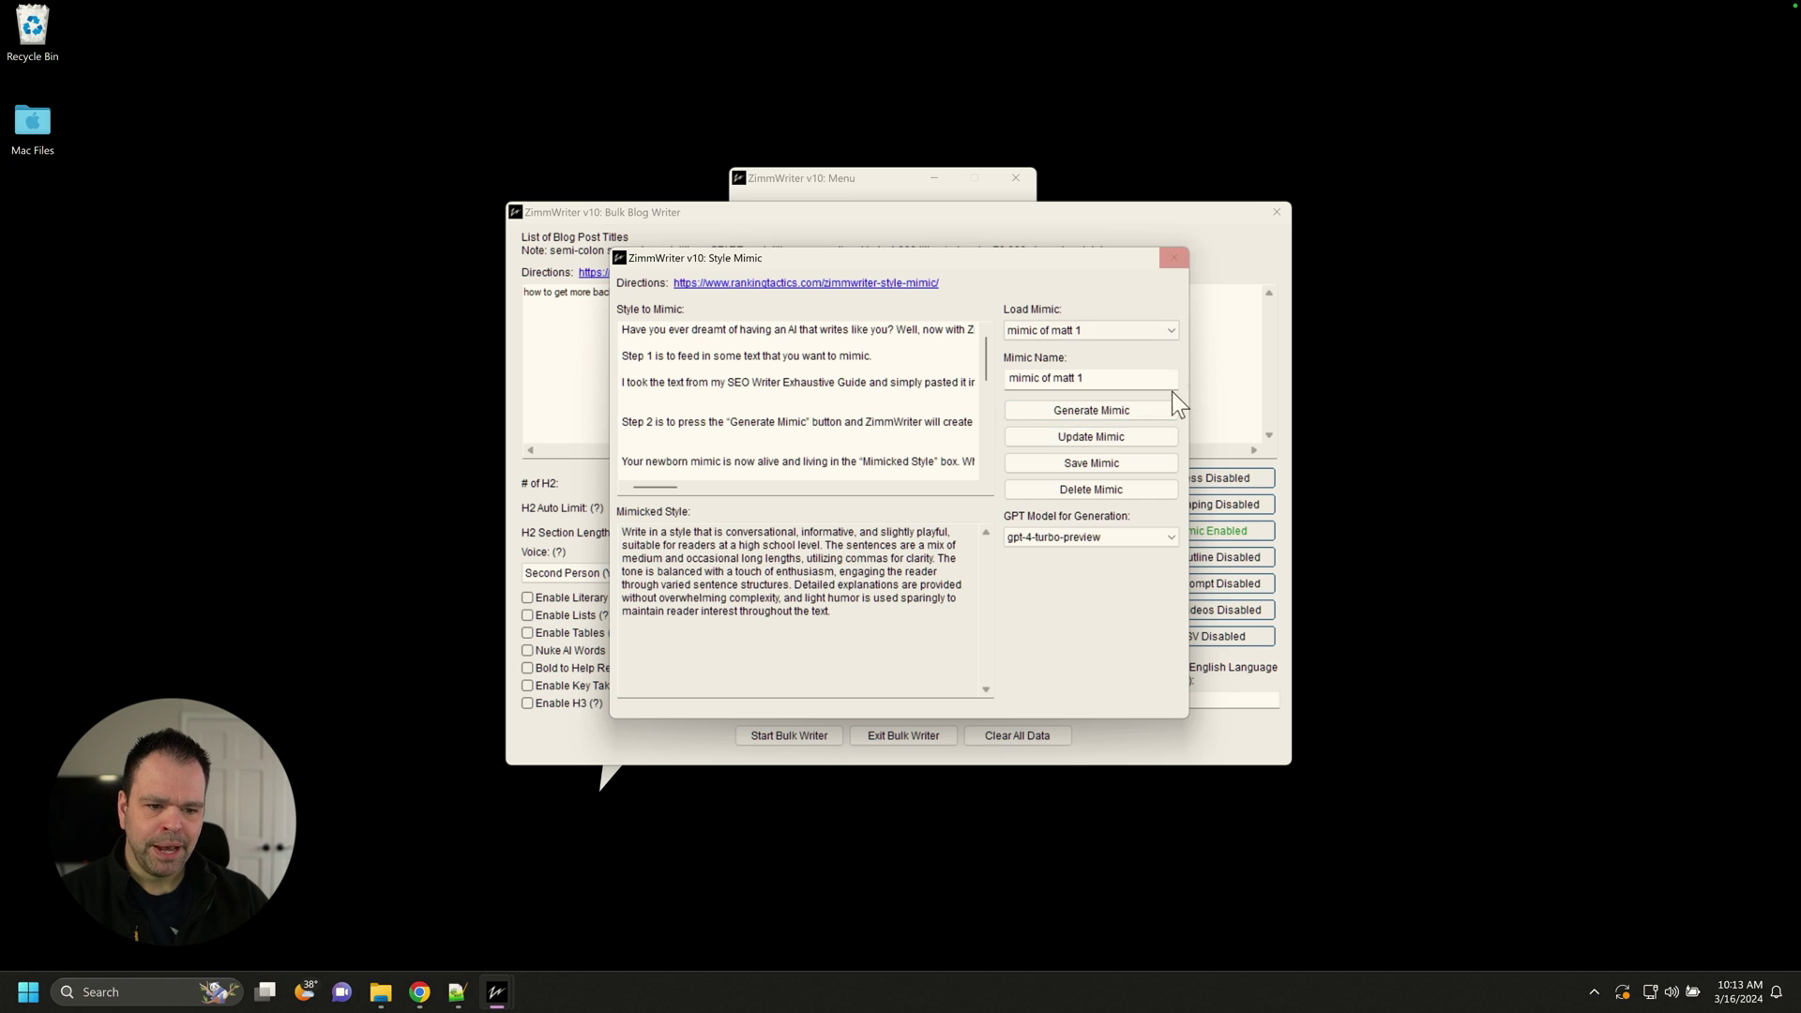
pyautogui.click(1174, 260)
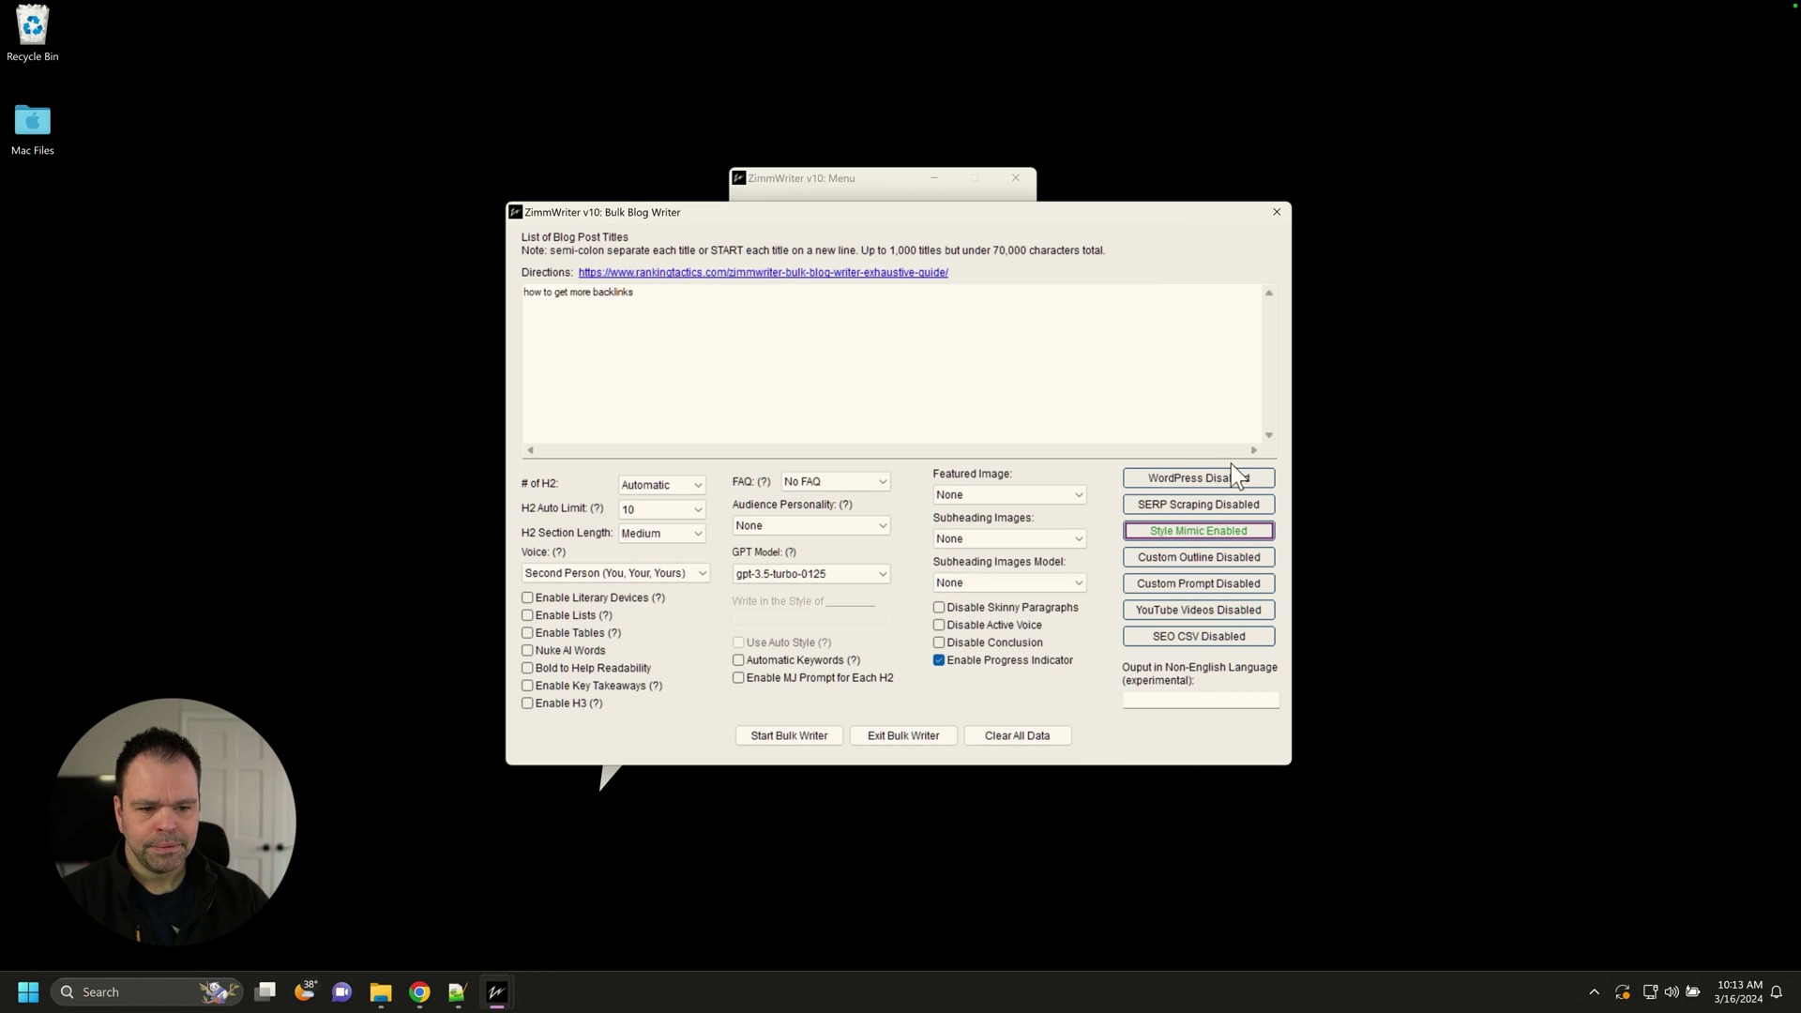
# Rename mimic of matt 1 to 'mimic of matt default' and keep it selected
pyautogui.click(1214, 530)
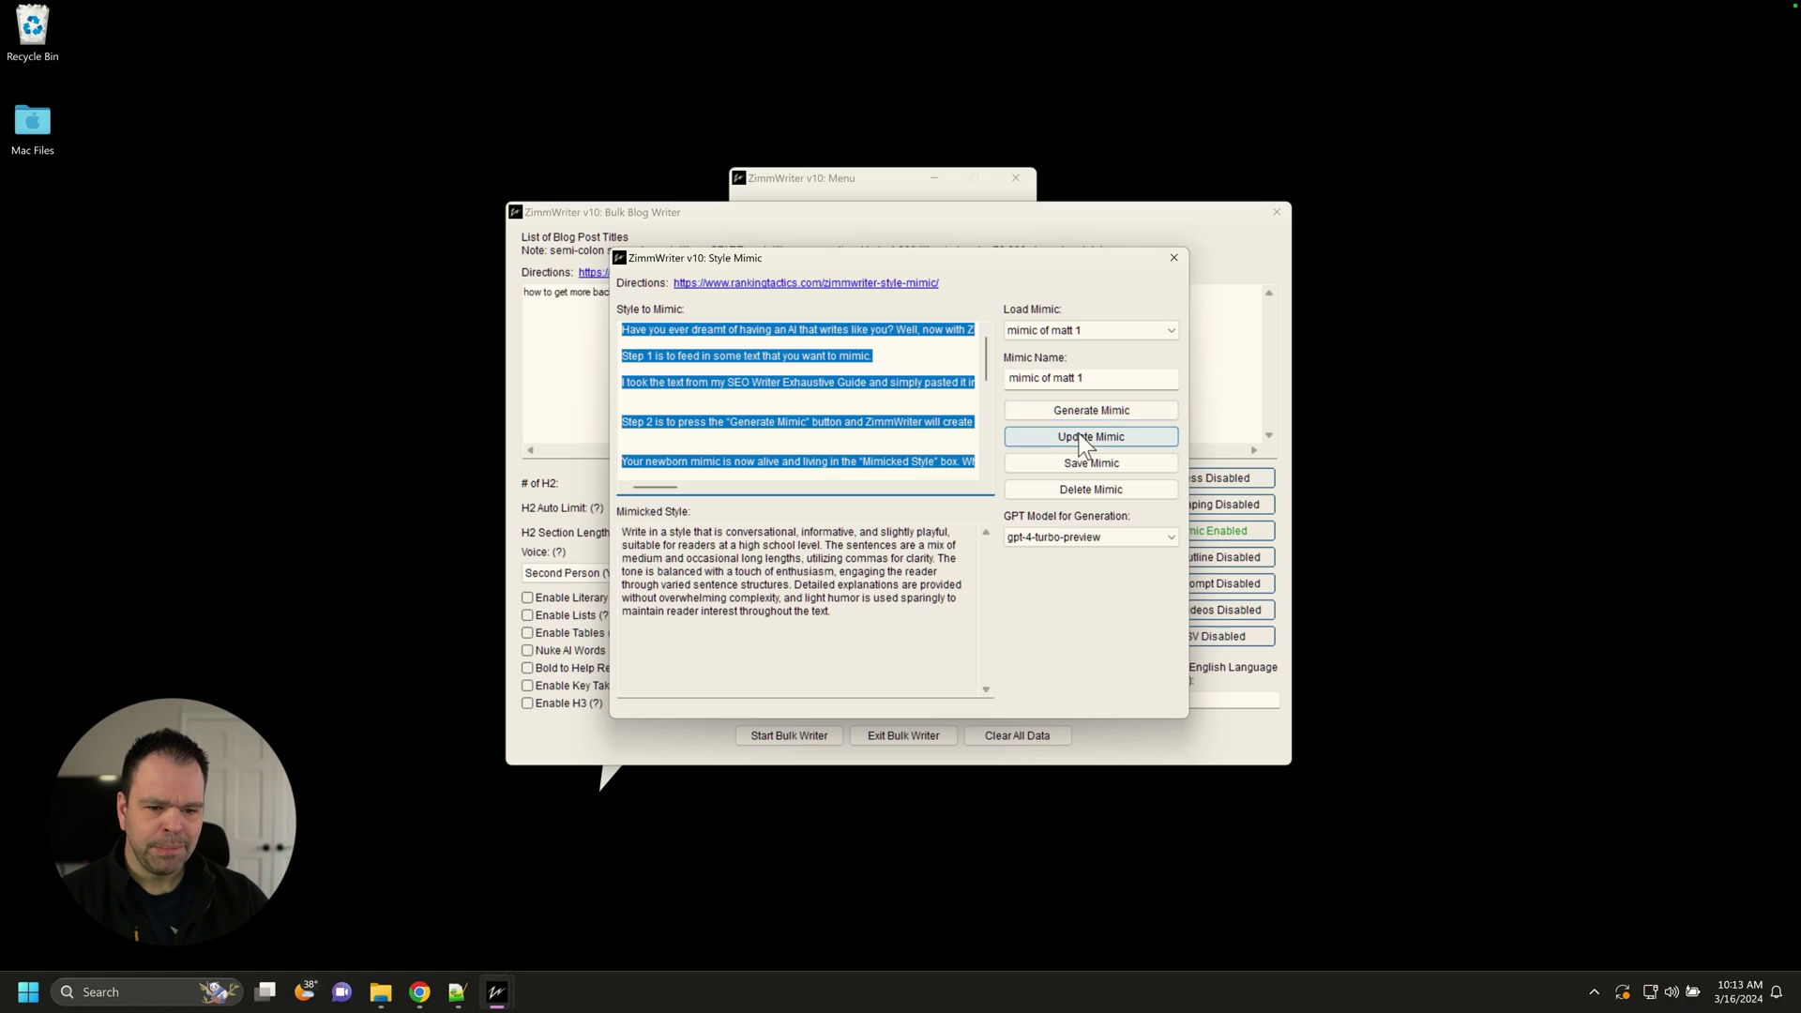
pyautogui.click(1087, 377)
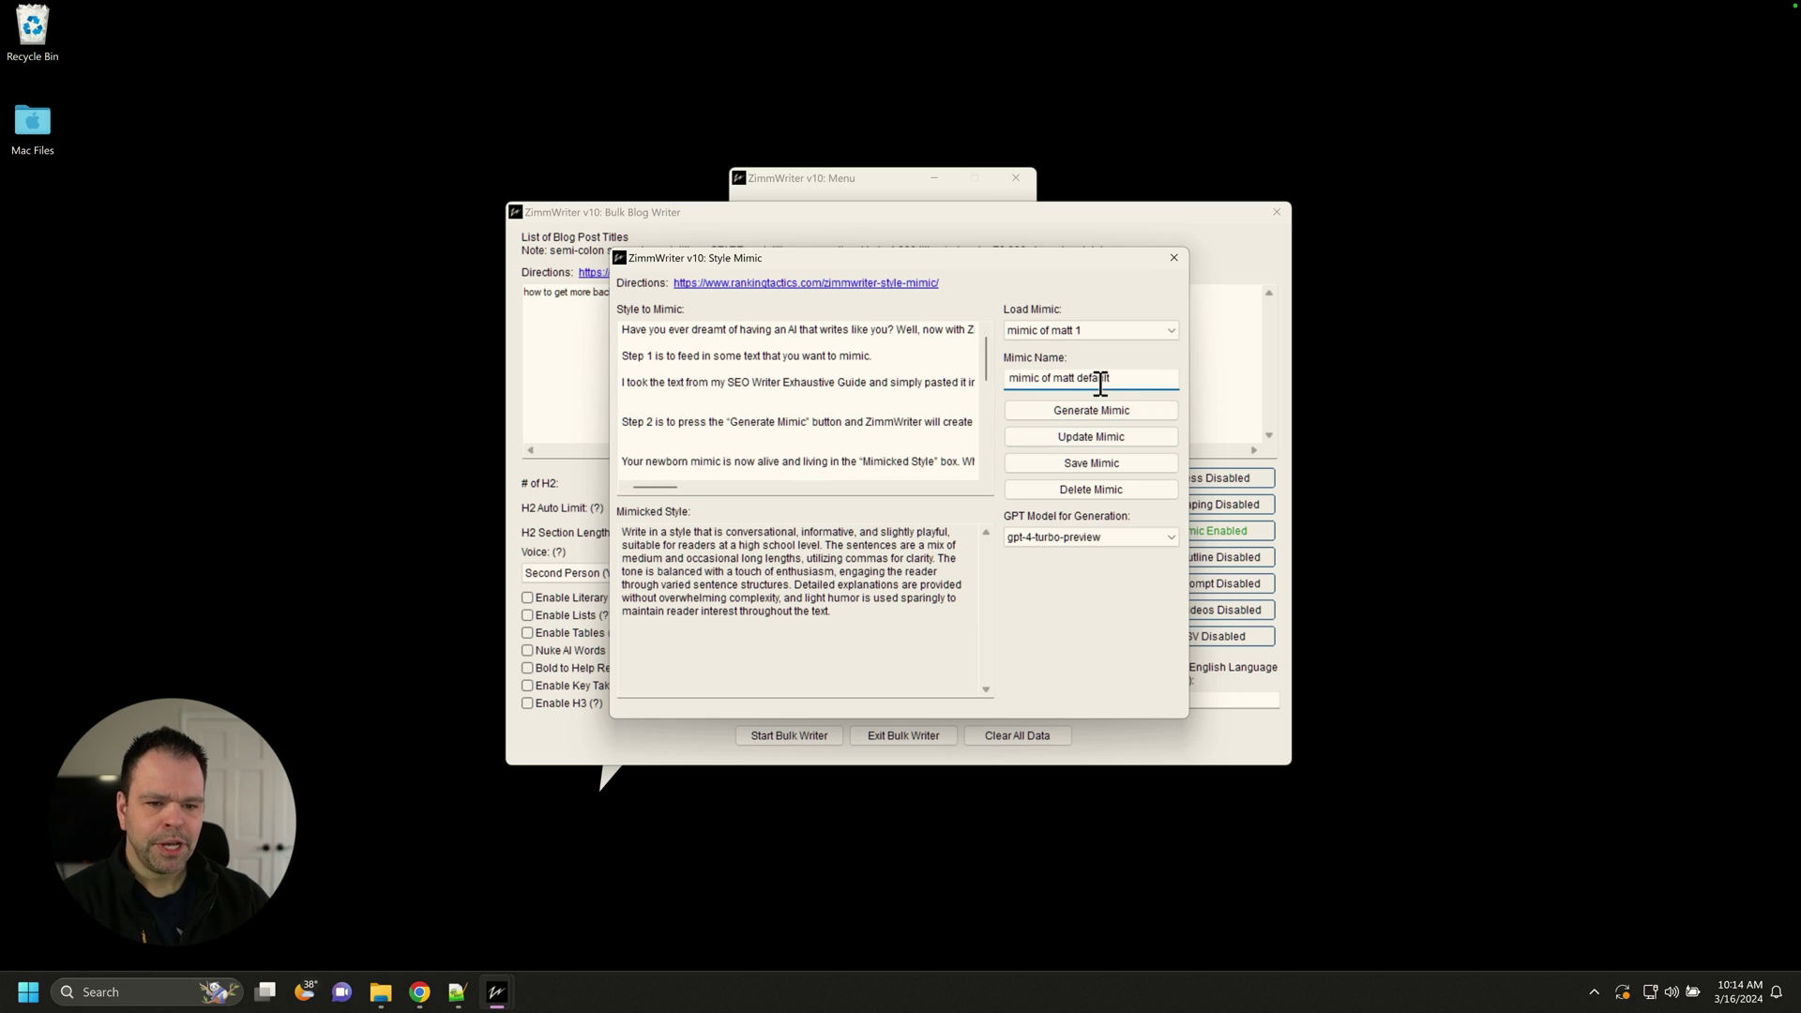
pyautogui.click(1103, 437)
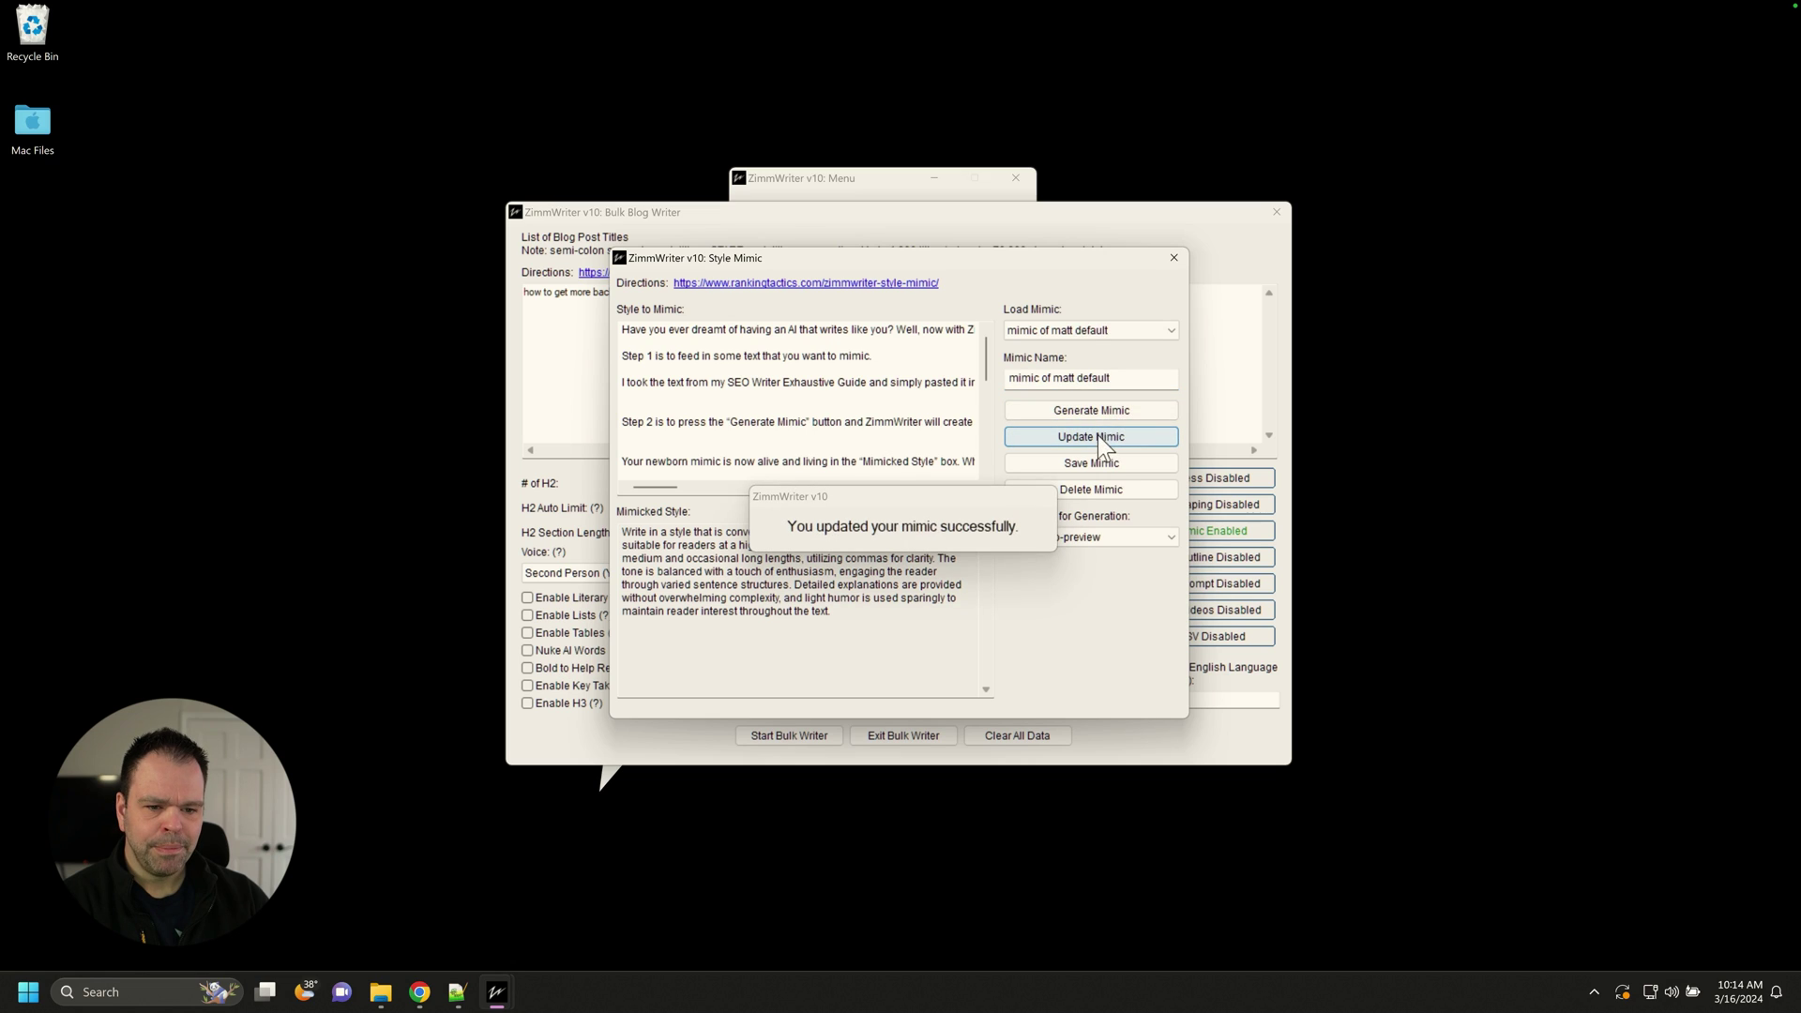
pyautogui.click(1083, 333)
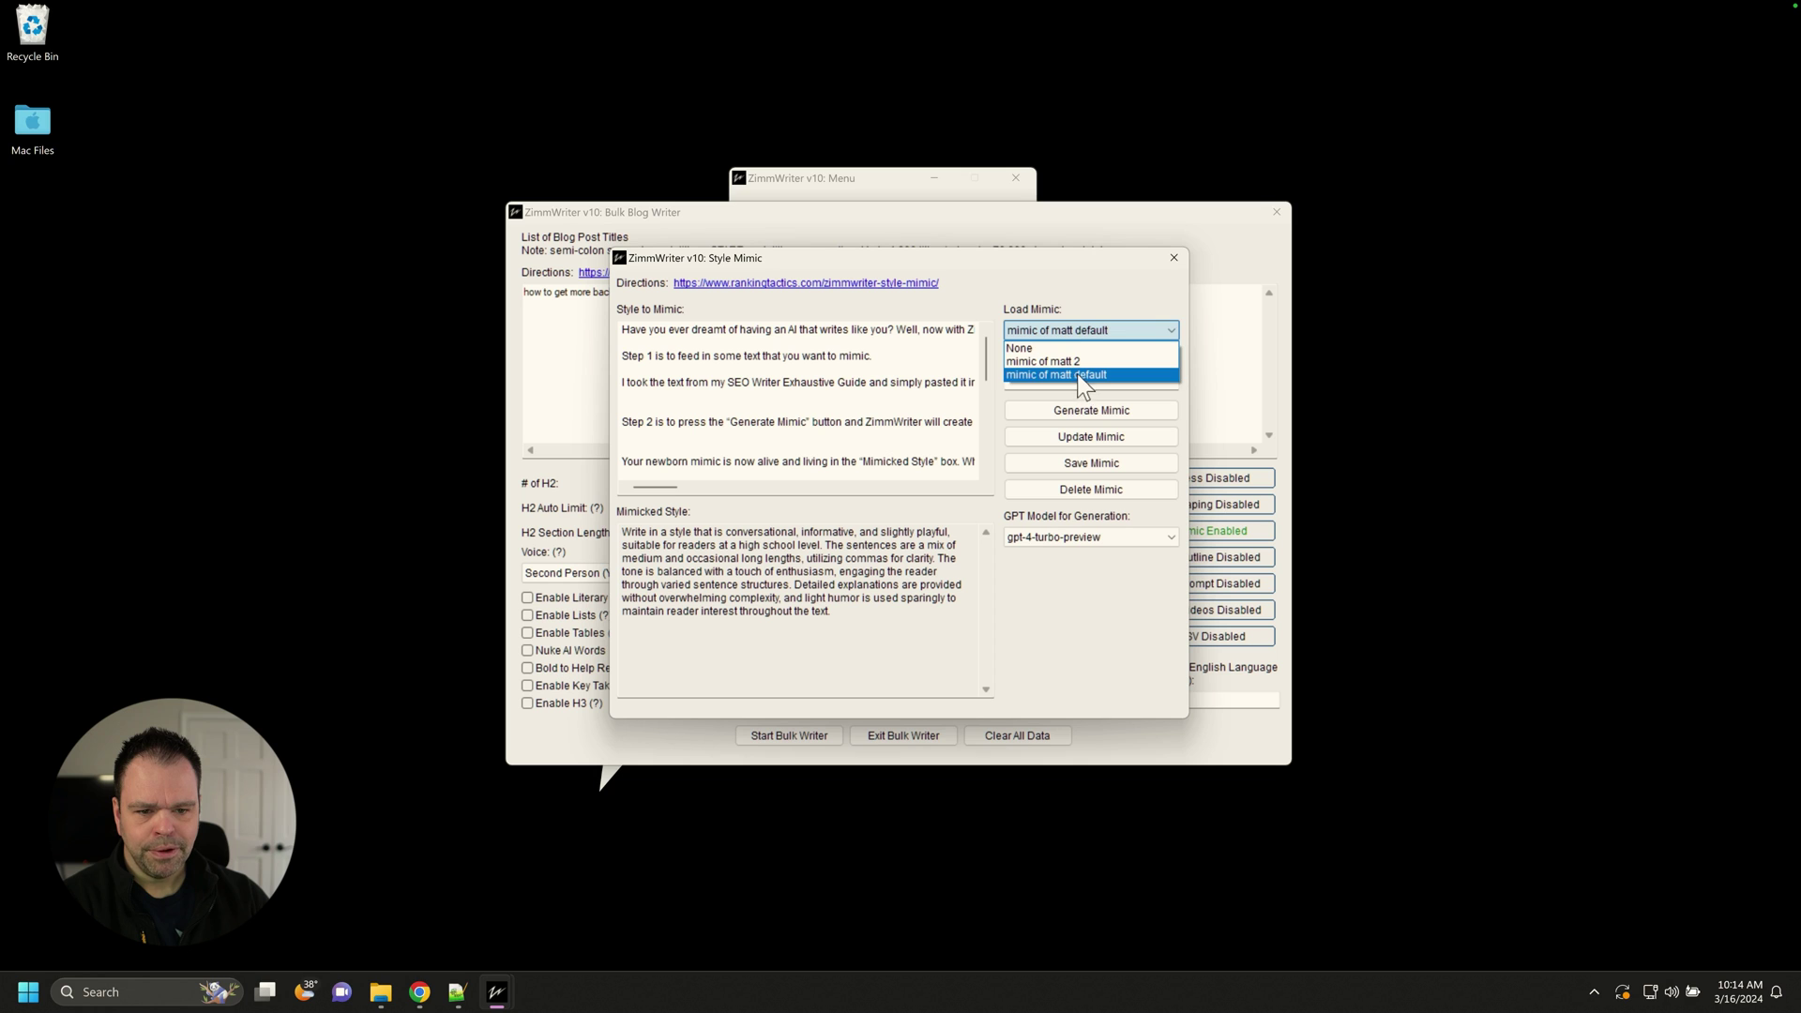
pyautogui.click(1077, 374)
pyautogui.click(1271, 217)
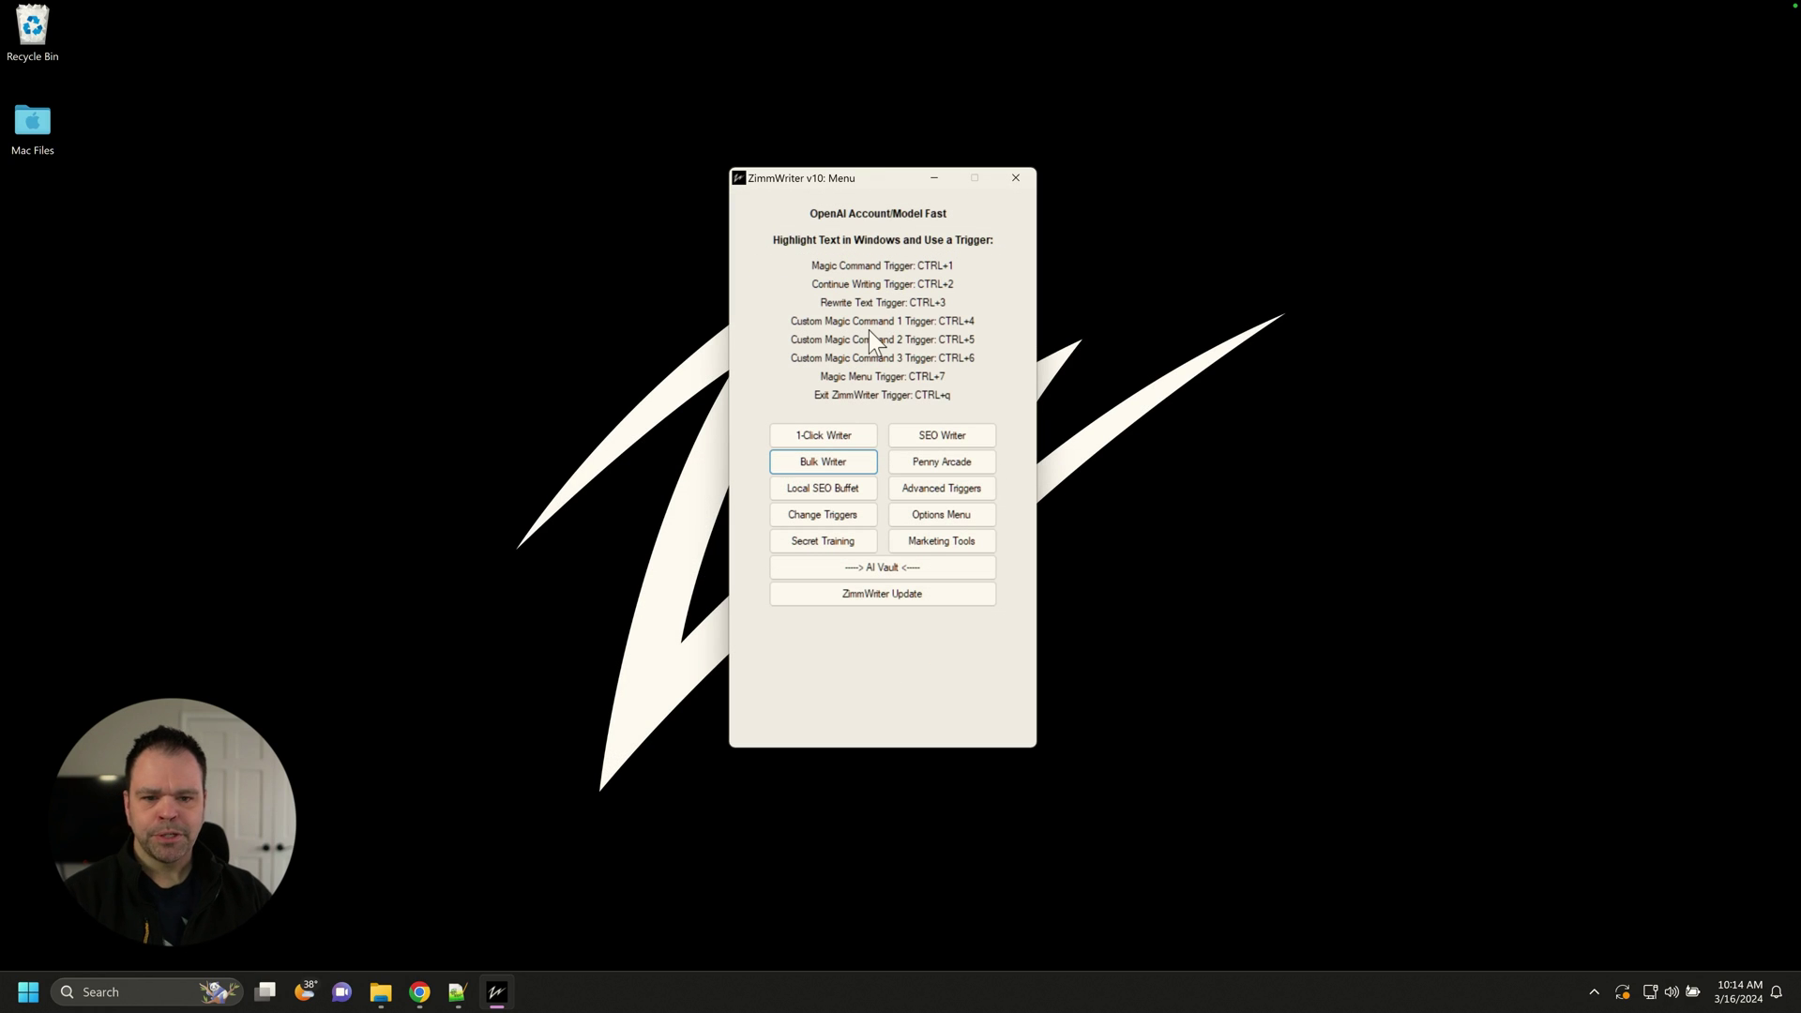